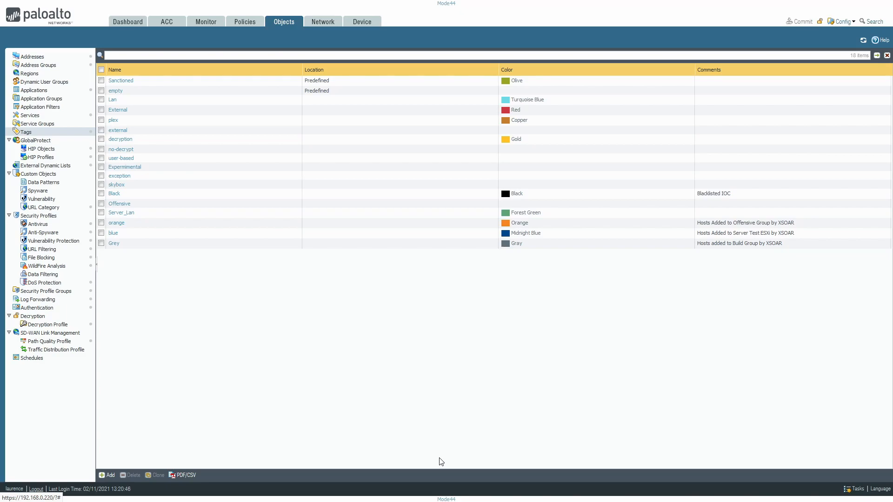
# Create a new tag named purple and set its color to Purple
pyautogui.click(107, 475)
pyautogui.click(562, 190)
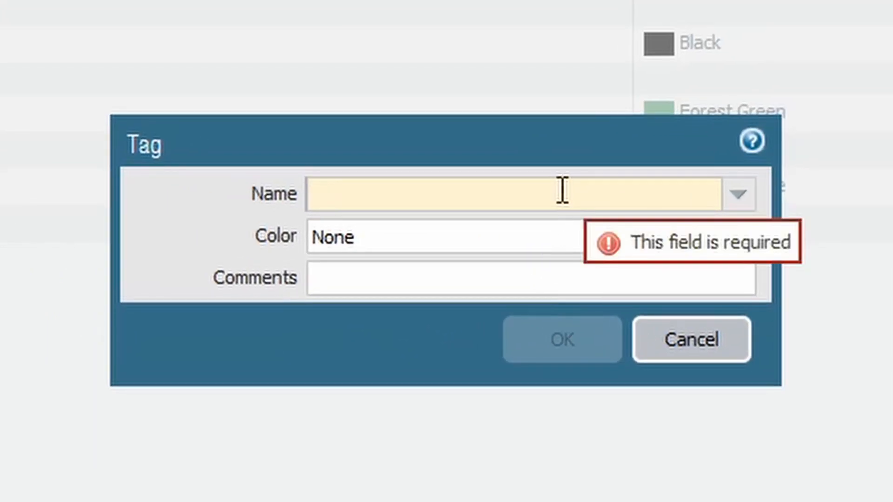
pyautogui.write('P')
pyautogui.press('BackSpace')
pyautogui.write('purple')
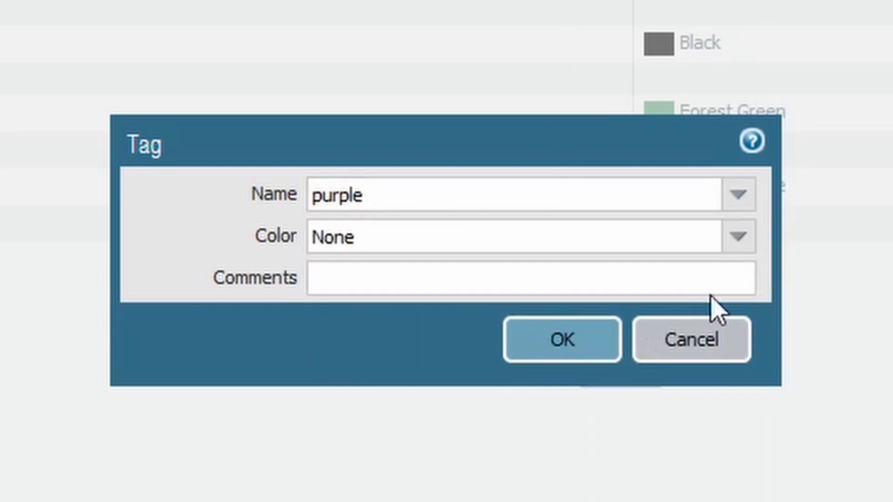
pyautogui.click(746, 237)
pyautogui.scroll(-6, 507, 444)
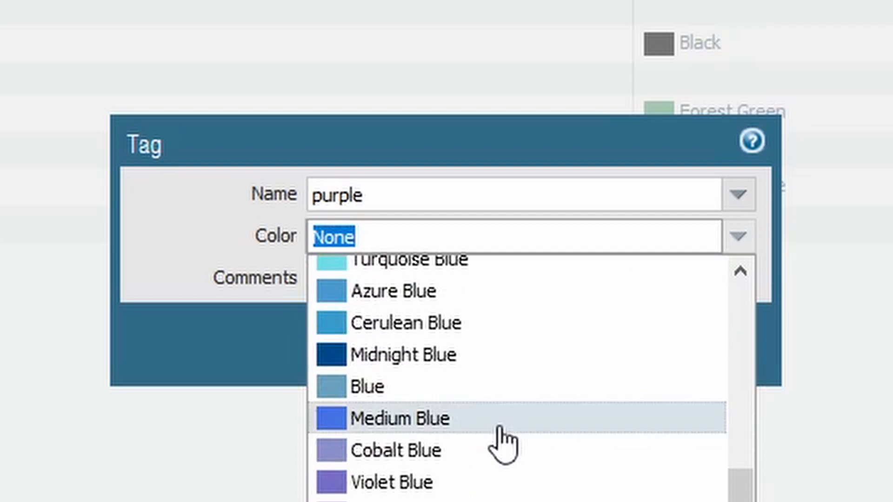
pyautogui.scroll(-5, 502, 444)
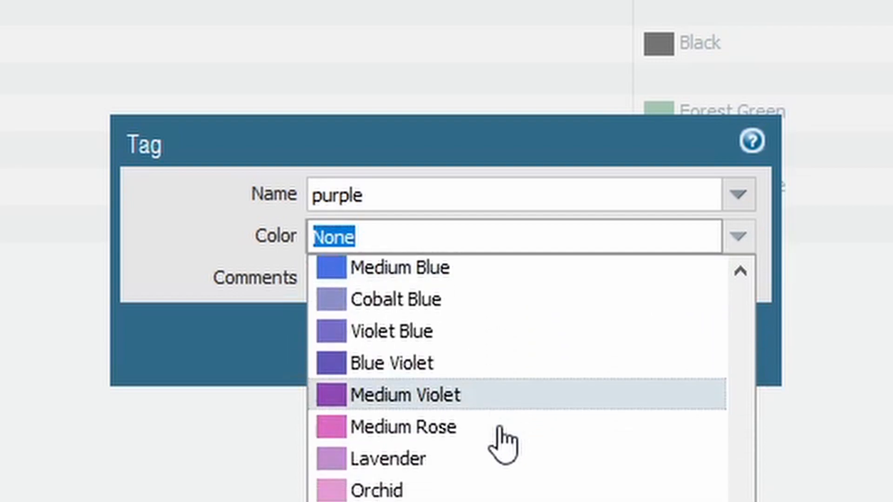
pyautogui.click(512, 500)
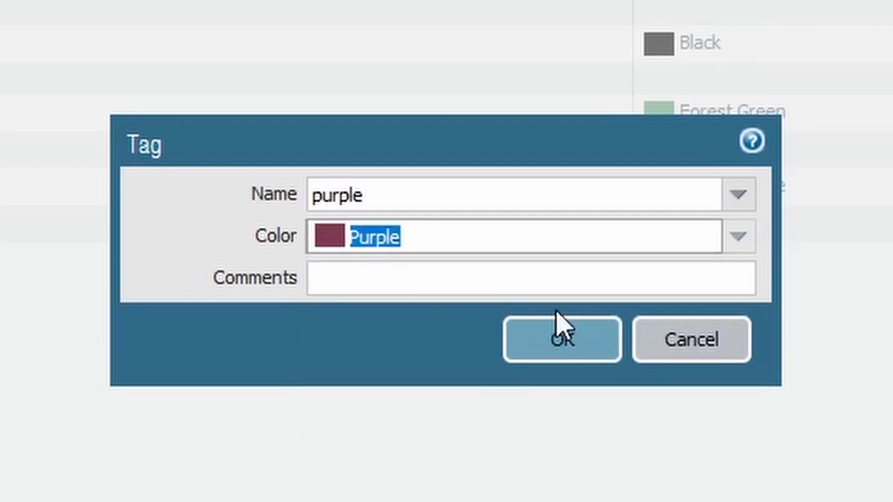
# Add the comment "Hosts added to monitor vlan by XSOAR" to the purple tag and save it
pyautogui.click(544, 271)
pyautogui.write('Hosts a')
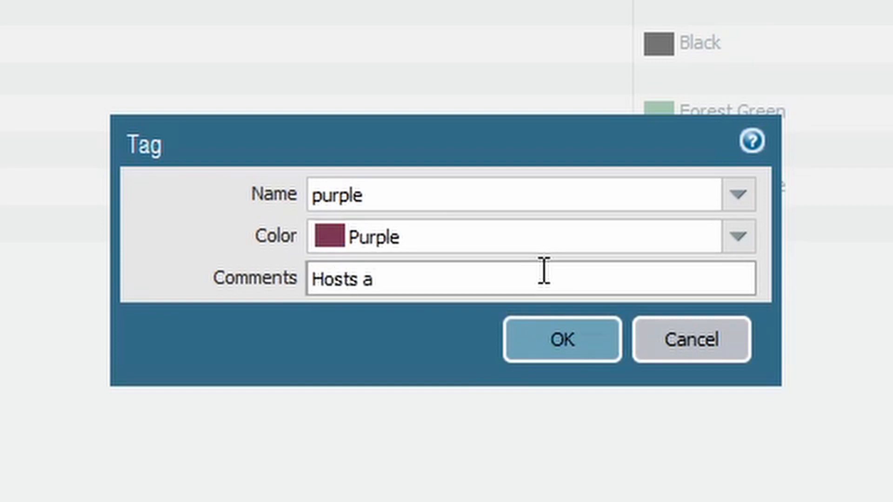
pyautogui.write('dded to mo')
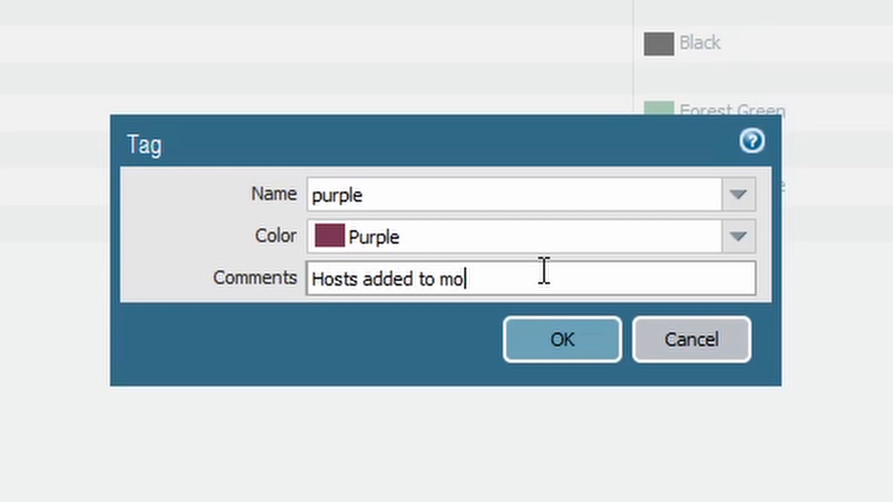
pyautogui.write('nitor vlasn')
pyautogui.press('BackSpace')
pyautogui.press('BackSpace')
pyautogui.press('BackSpace')
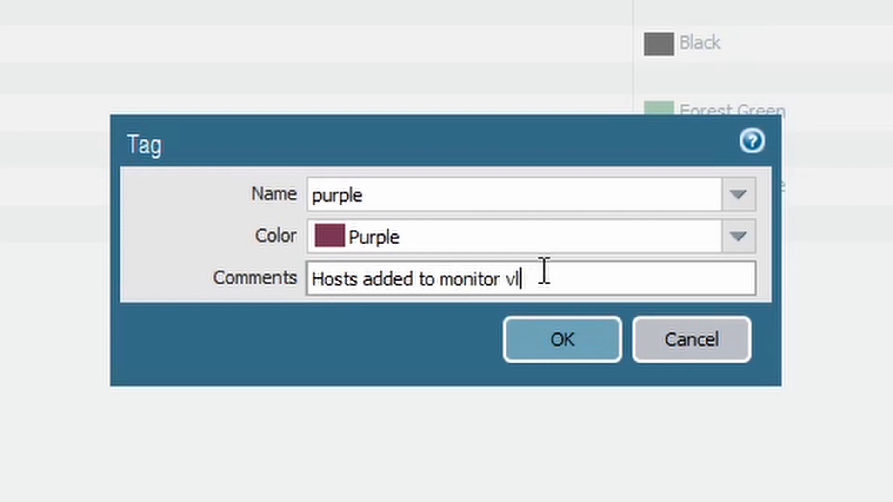
pyautogui.write('an by XSOAR')
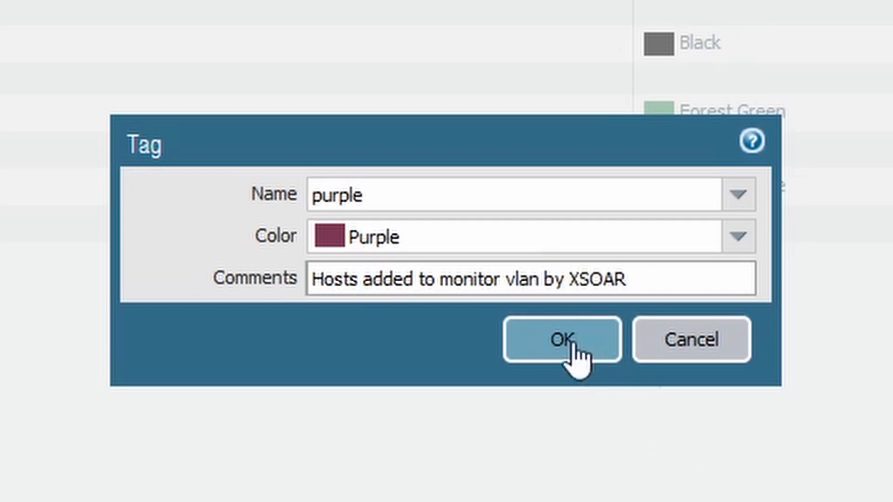
pyautogui.click(580, 329)
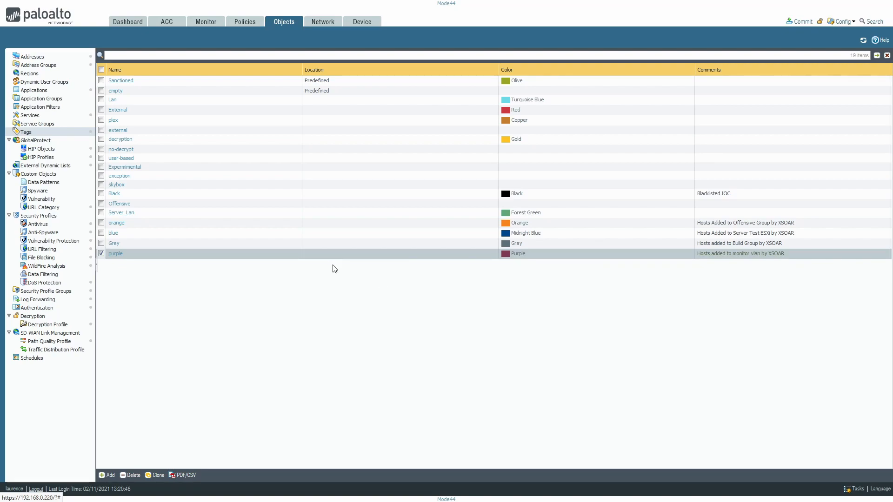
# Start a new address group and name it Monitoring-Hosts
pyautogui.click(33, 66)
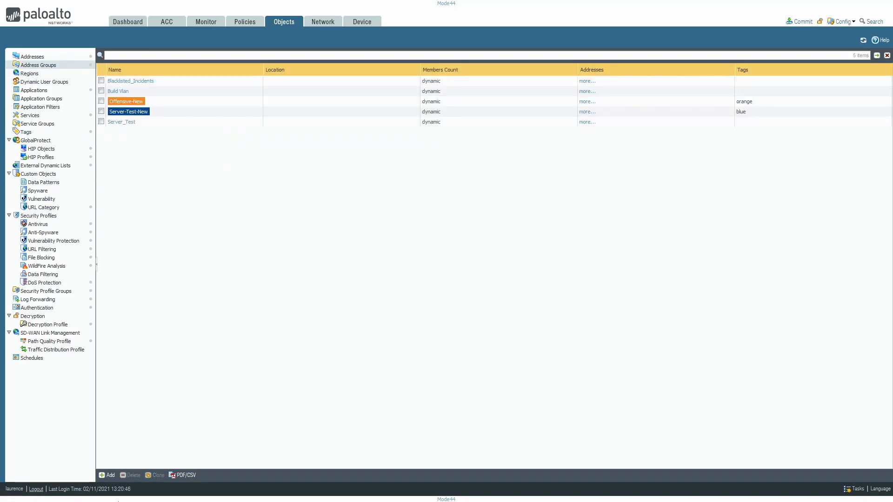
pyautogui.click(108, 475)
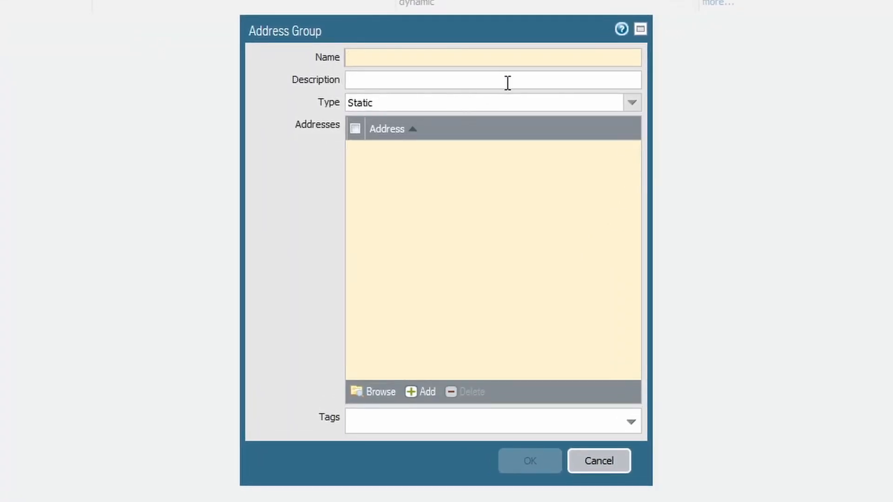
pyautogui.click(502, 55)
pyautogui.write('Monitorinbg')
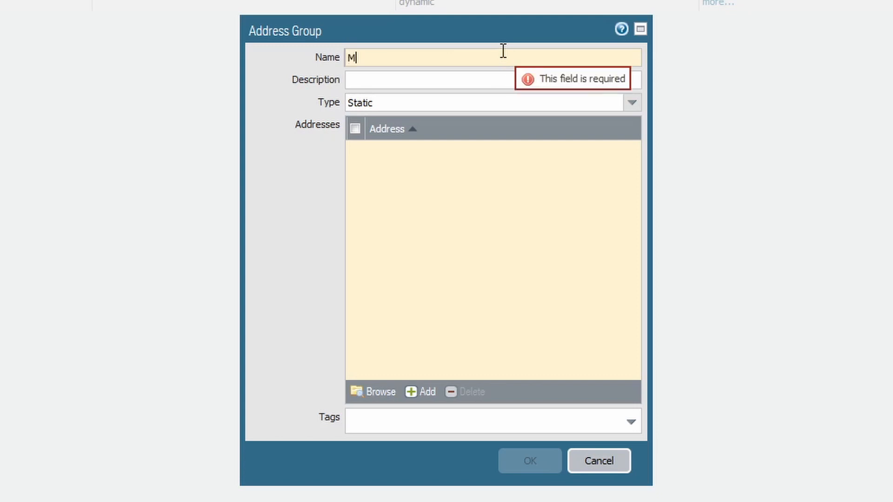
pyautogui.press('BackSpace')
pyautogui.press('BackSpace')
pyautogui.press('BackSpace')
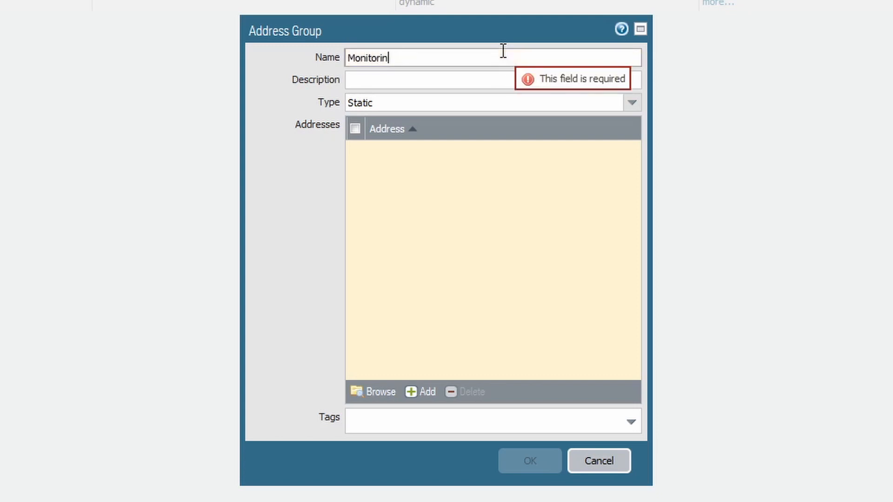
pyautogui.write('ng ')
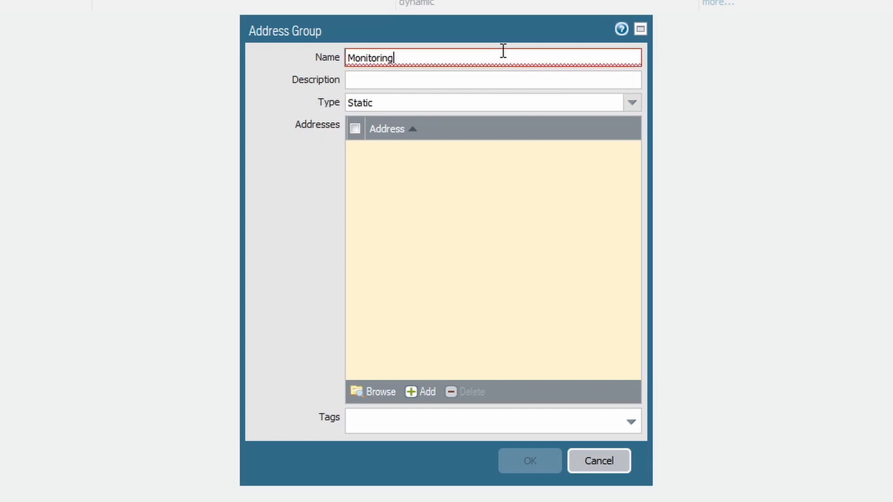
pyautogui.write('Hosts')
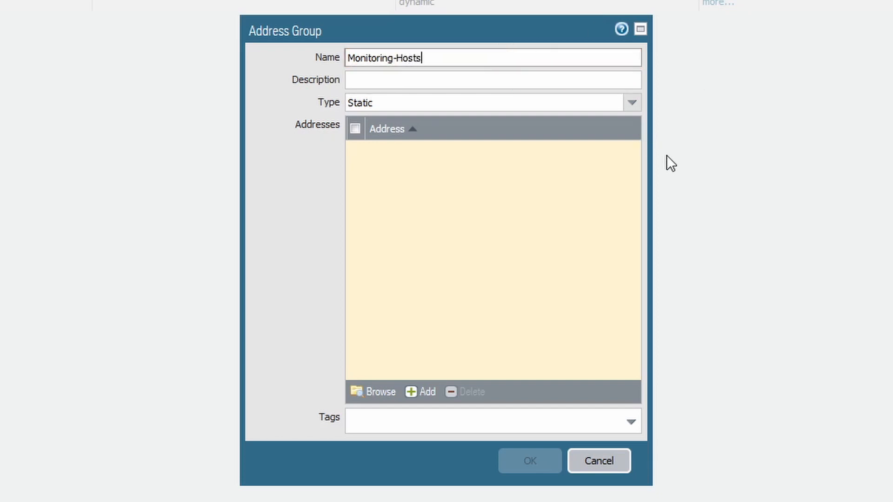
# Set the address group's type to Dynamic and its description to "Monitoring hosts subnet"
pyautogui.click(632, 102)
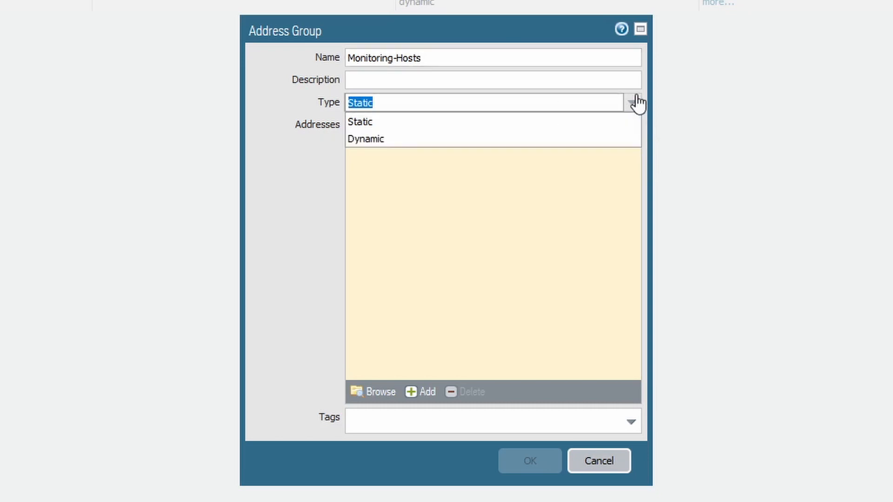
pyautogui.click(389, 140)
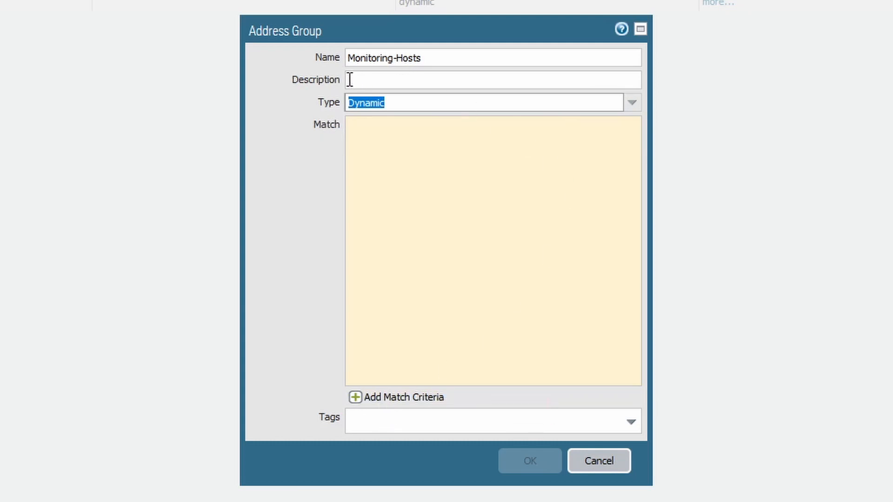
pyautogui.click(479, 79)
pyautogui.write('MOni')
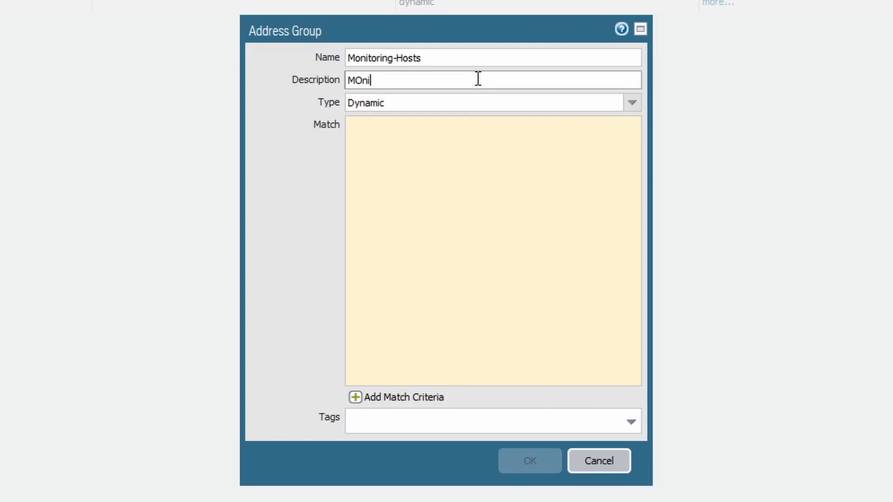
pyautogui.press('BackSpace')
pyautogui.press('BackSpace')
pyautogui.press('BackSpace')
pyautogui.write('onitorijn')
pyautogui.press('BackSpace')
pyautogui.press('BackSpace')
pyautogui.write('ng hosts')
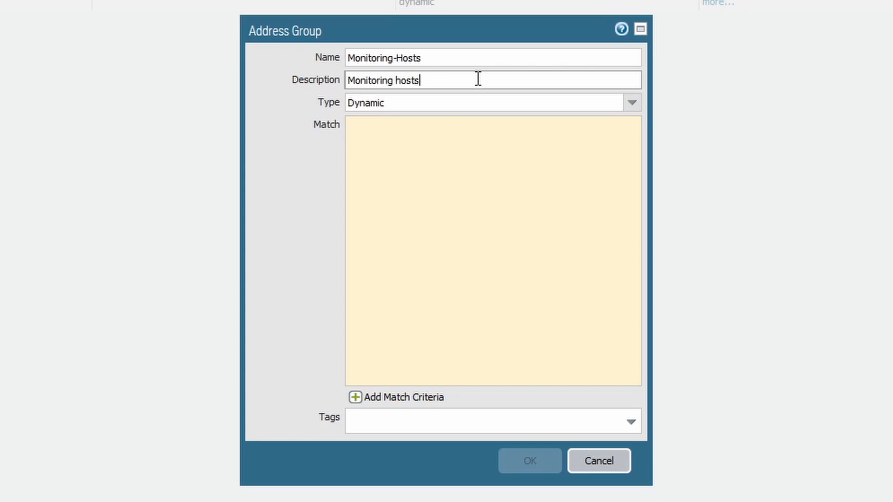
pyautogui.write(' subnet')
# Add the purple tag as the dynamic address group's match criterion
pyautogui.click(393, 398)
pyautogui.scroll(-3, 189, 360)
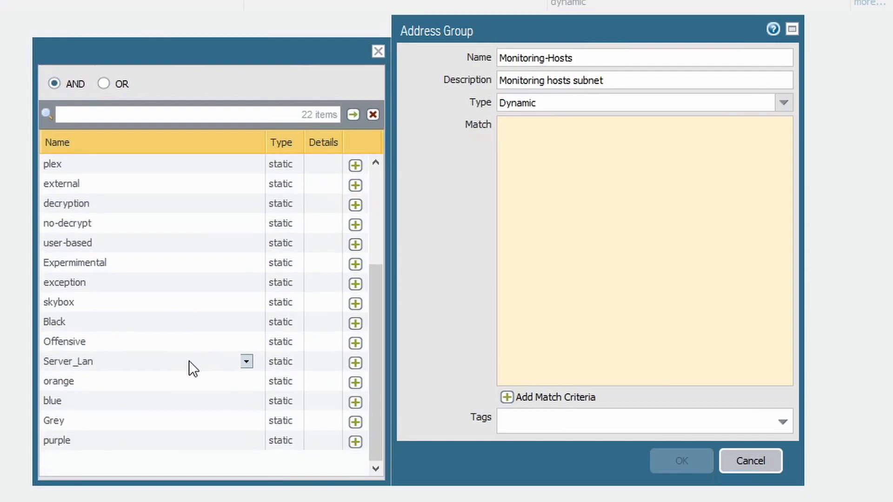
pyautogui.click(355, 441)
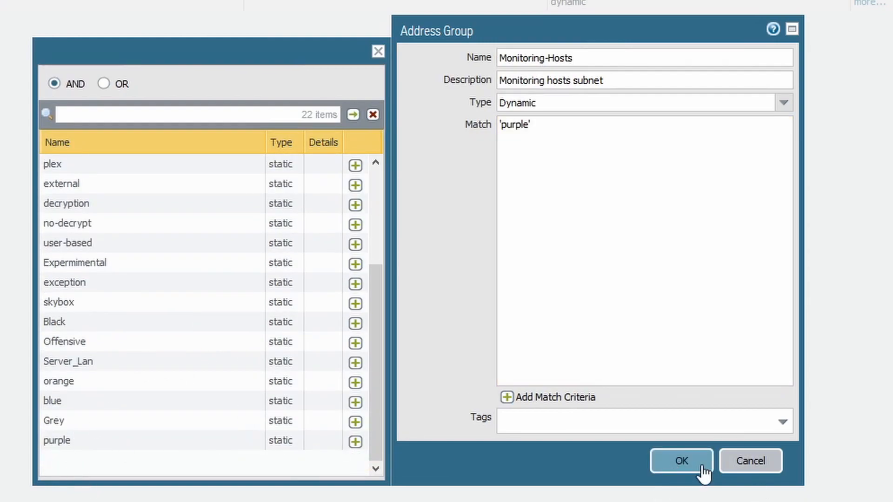
# Assign the purple tag to the monitoring address group itself and save the group
pyautogui.click(783, 420)
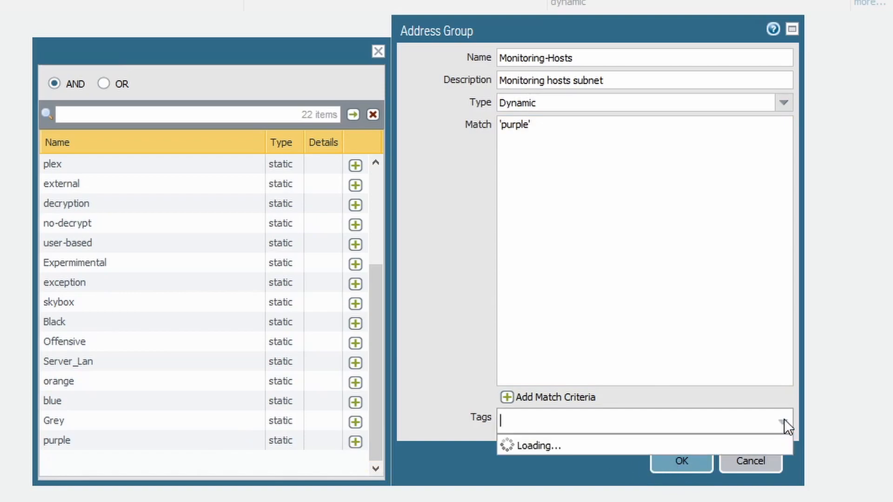
pyautogui.scroll(-3, 637, 483)
pyautogui.click(519, 501)
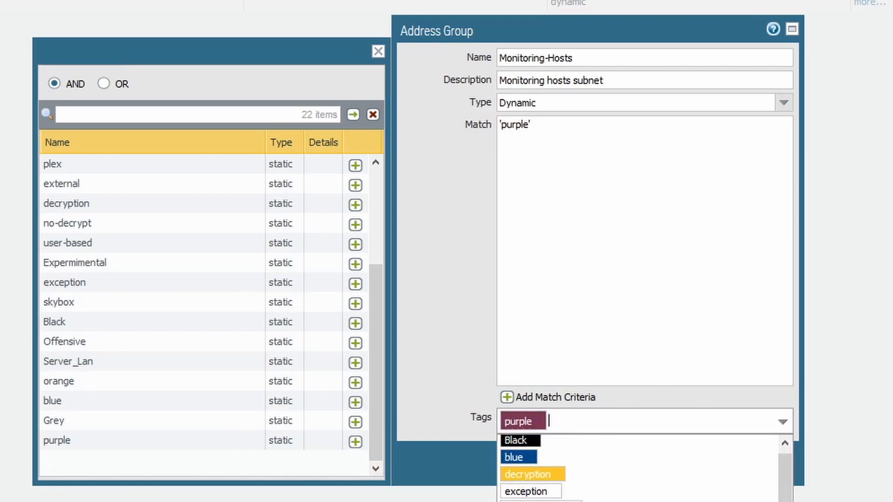
pyautogui.click(706, 501)
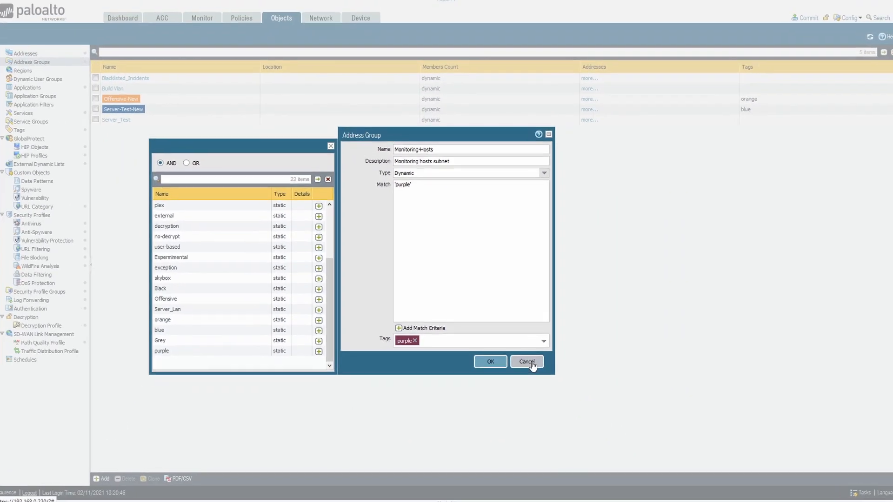
pyautogui.click(552, 396)
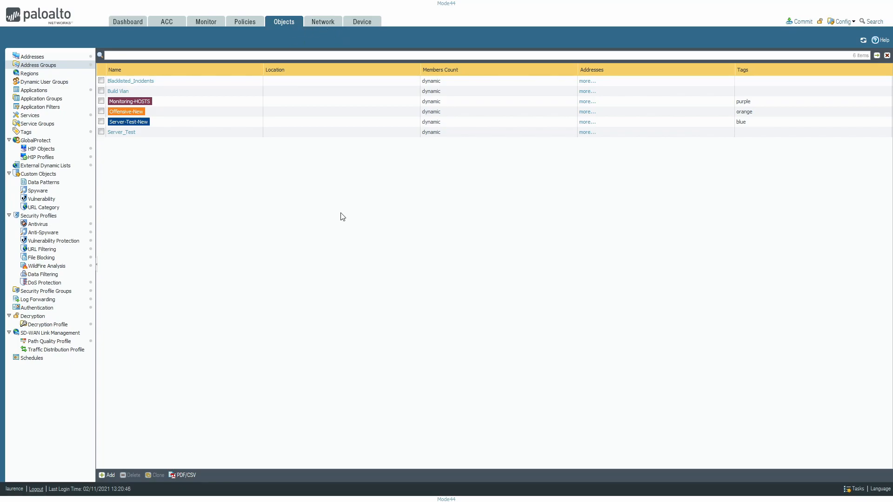
# Start a new security policy rule and name it Monitoring
pyautogui.click(244, 24)
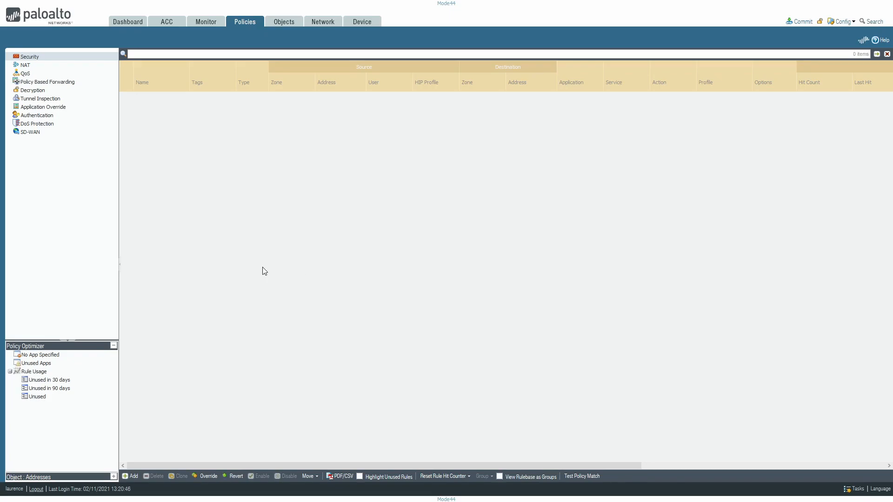
pyautogui.scroll(-3, 228, 357)
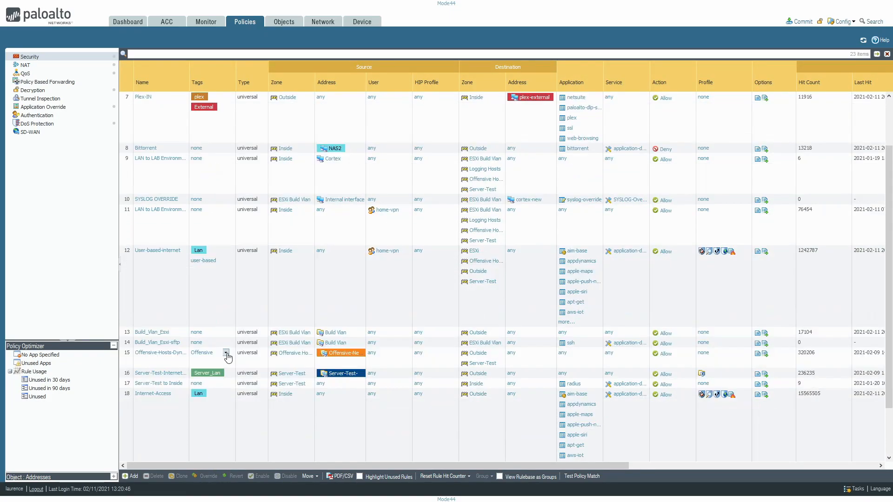
pyautogui.rightClick(147, 303)
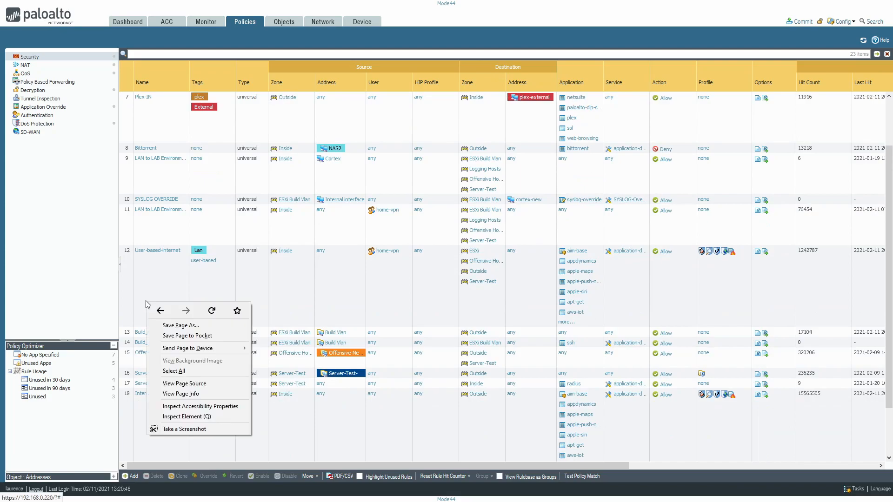
pyautogui.click(155, 286)
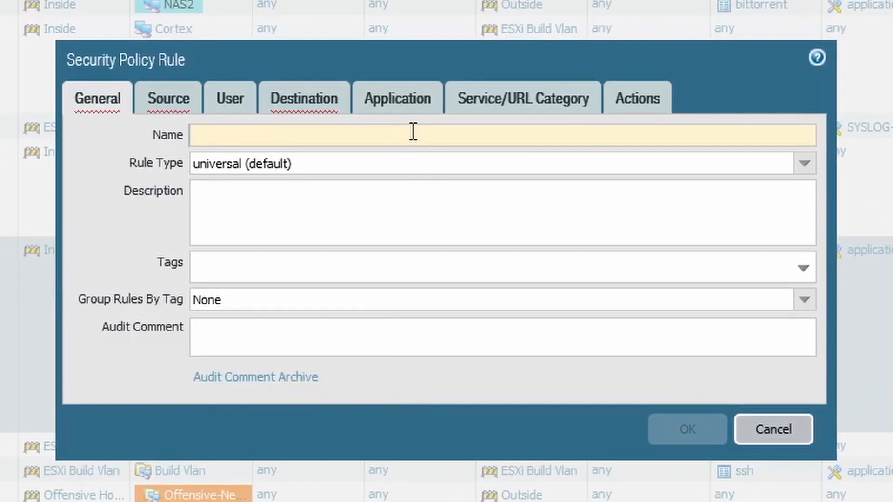
pyautogui.write('Monitoring')
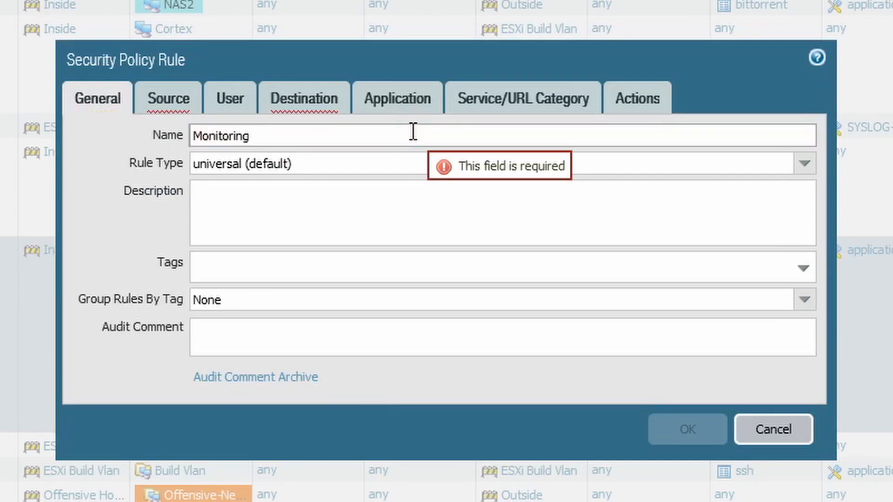
# Give the Monitoring rule the description "Hosts Added to dynamic monitoring group"
pyautogui.click(349, 190)
pyautogui.write('Ho')
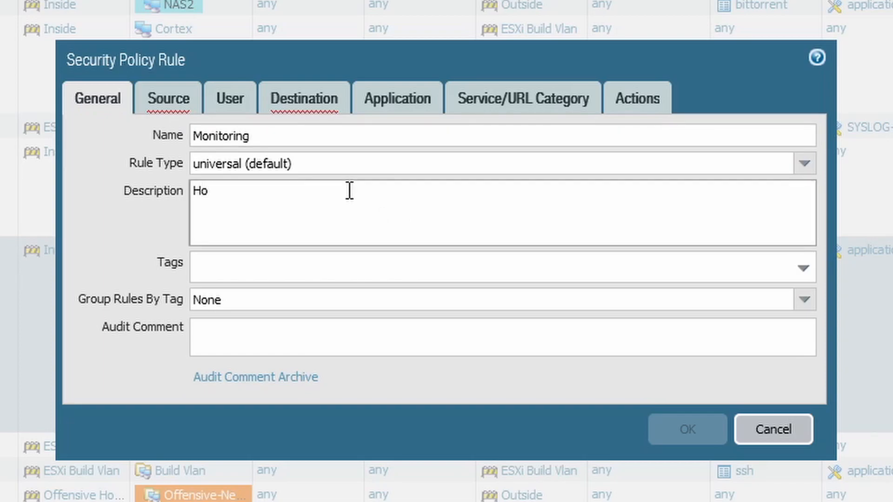
pyautogui.write('sts Added to dy')
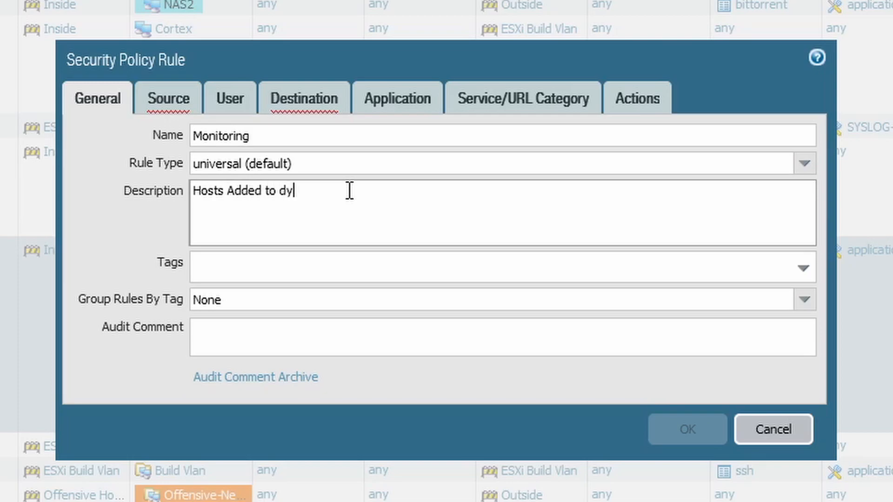
pyautogui.write('namic monitoring group')
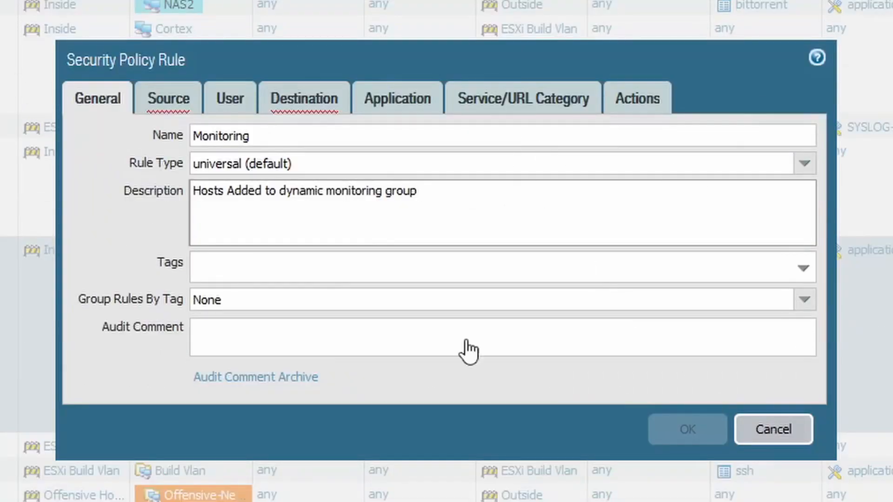
# Add Monitoring Hosts as the source zone of the Monitoring security rule
pyautogui.click(179, 110)
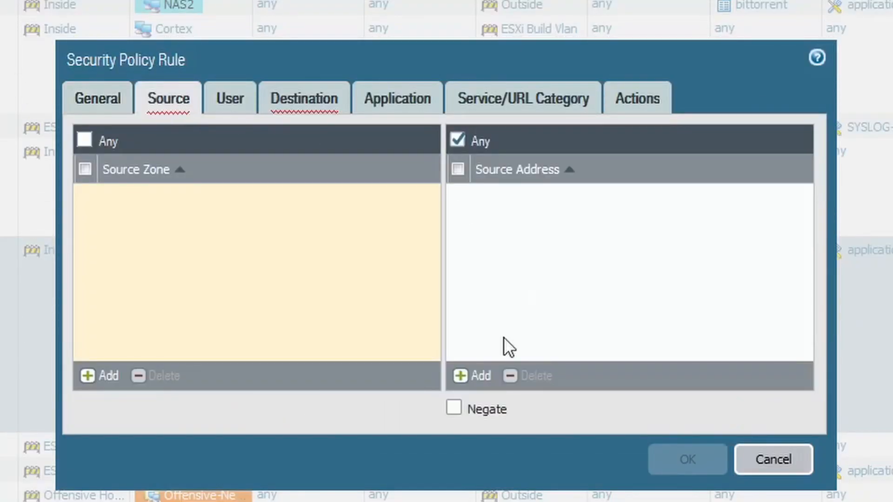
pyautogui.click(102, 377)
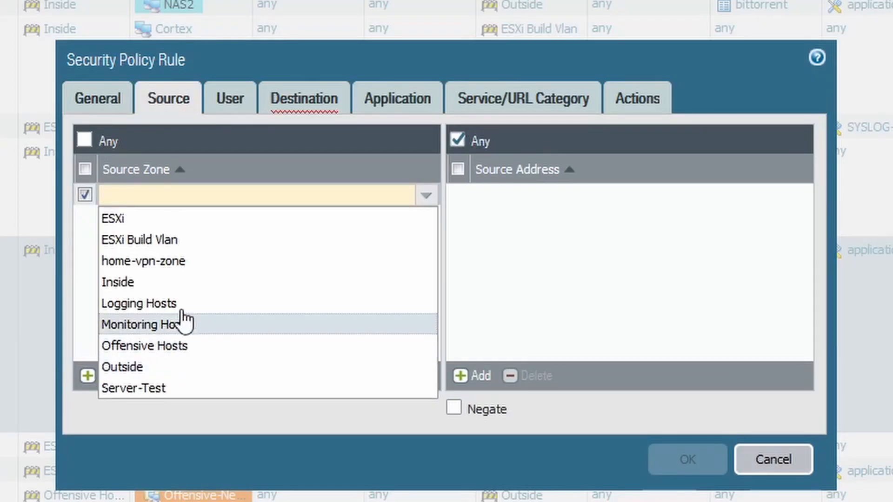
pyautogui.click(179, 323)
pyautogui.click(316, 276)
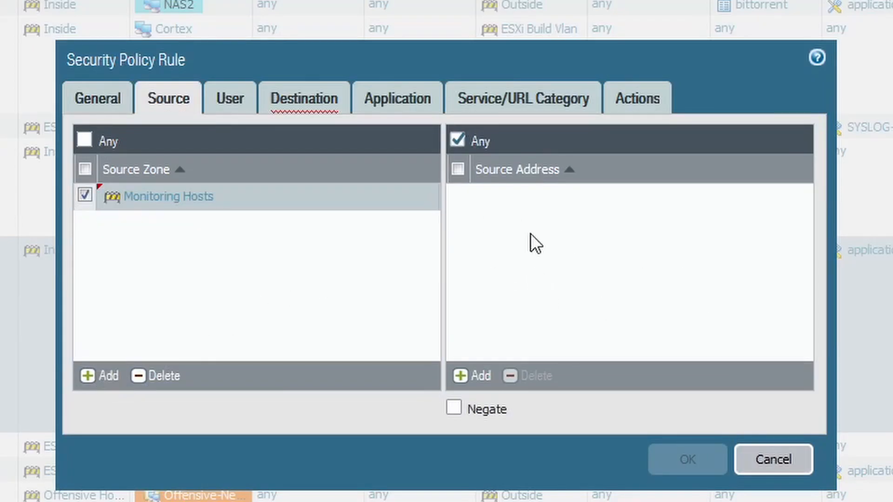
# Add the Monitoring-HOSTS address group as the Monitoring rule's source address
pyautogui.click(460, 379)
pyautogui.scroll(-4, 609, 484)
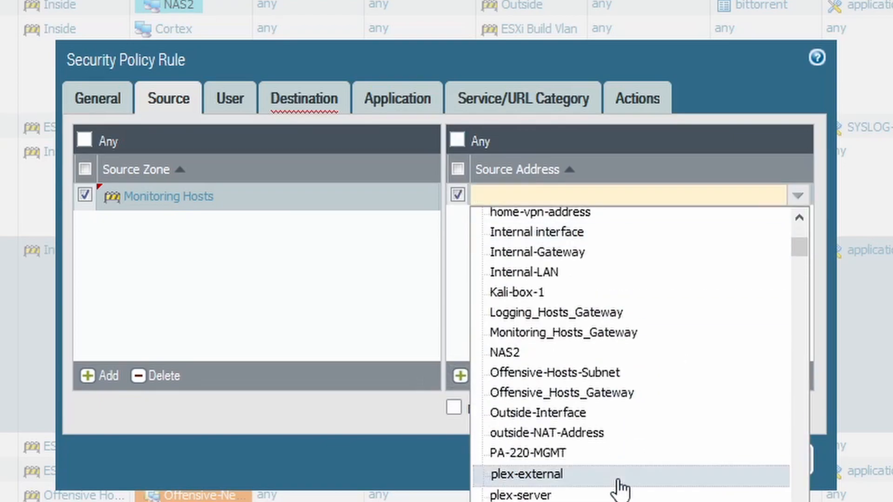
pyautogui.scroll(-8, 621, 487)
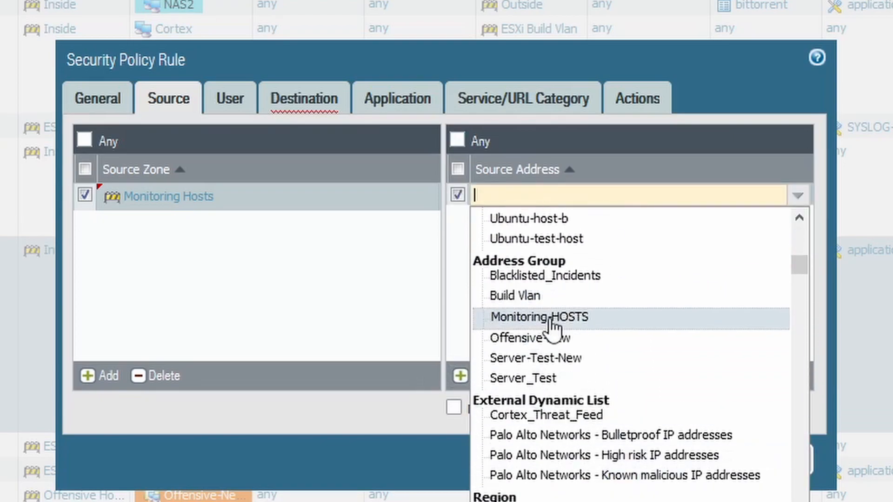
pyautogui.click(551, 318)
pyautogui.click(674, 277)
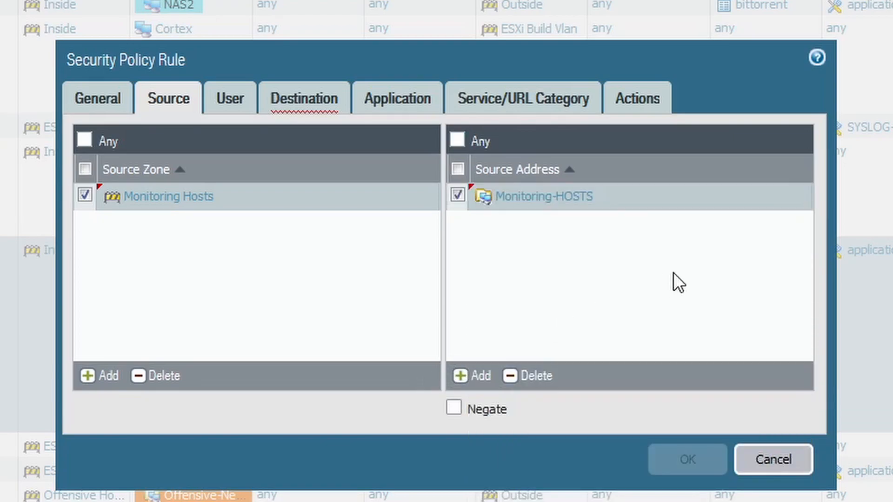
# Add Outside as the destination zone of the Monitoring rule
pyautogui.click(314, 101)
pyautogui.click(105, 376)
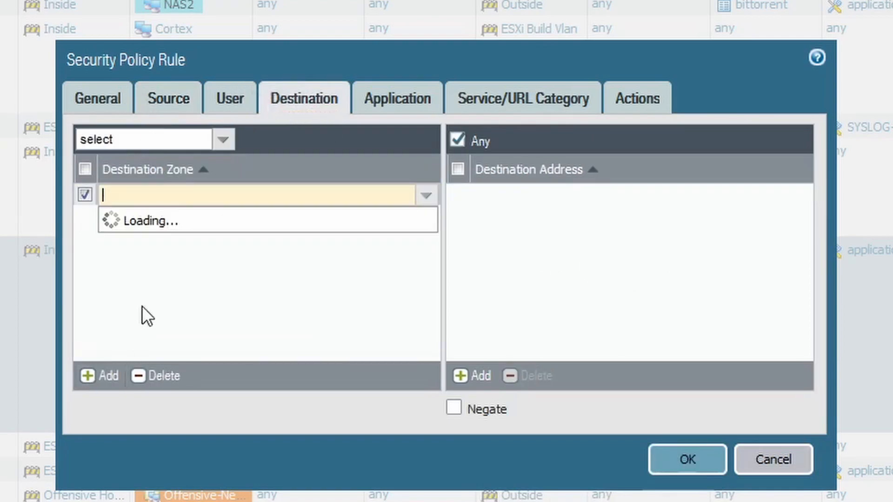
pyautogui.click(156, 366)
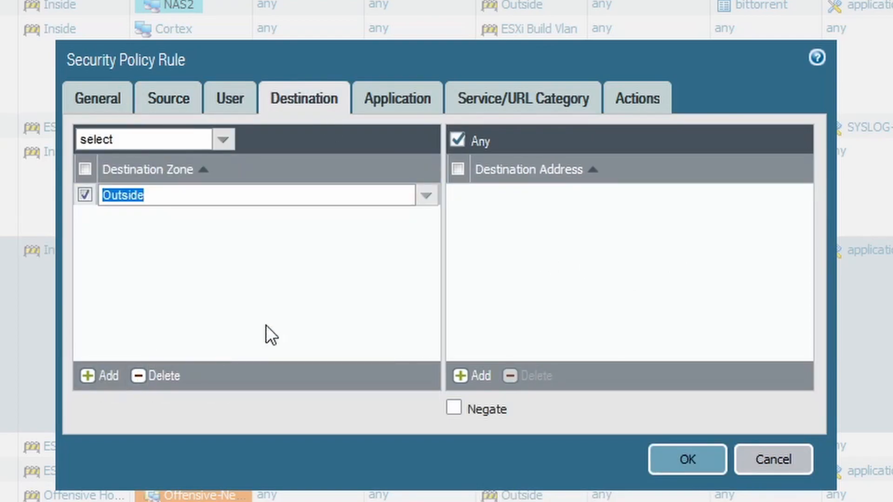
pyautogui.click(290, 320)
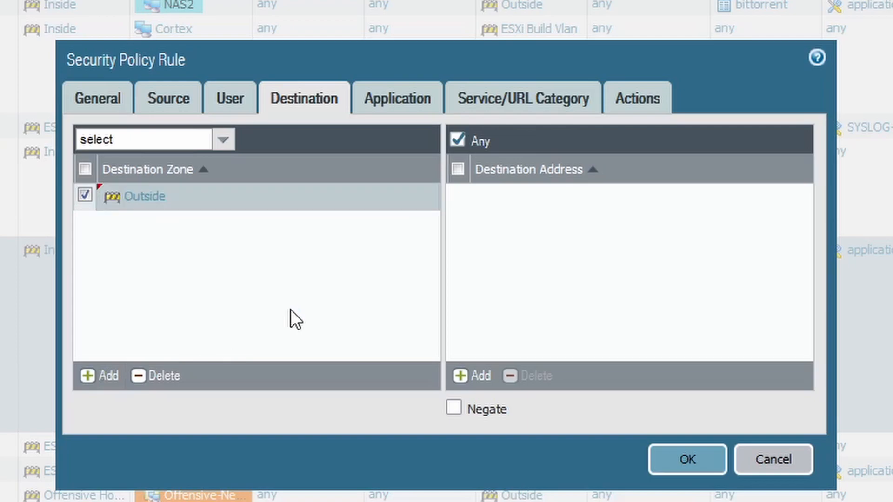
# Check the rule's application and service settings, set its log forwarding to Plex-Splunk and save the Monitoring rule
pyautogui.click(399, 102)
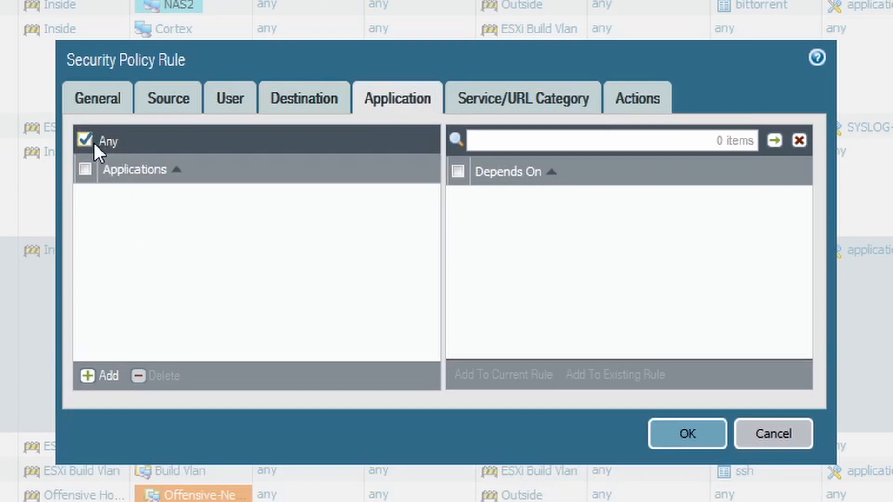
pyautogui.click(524, 108)
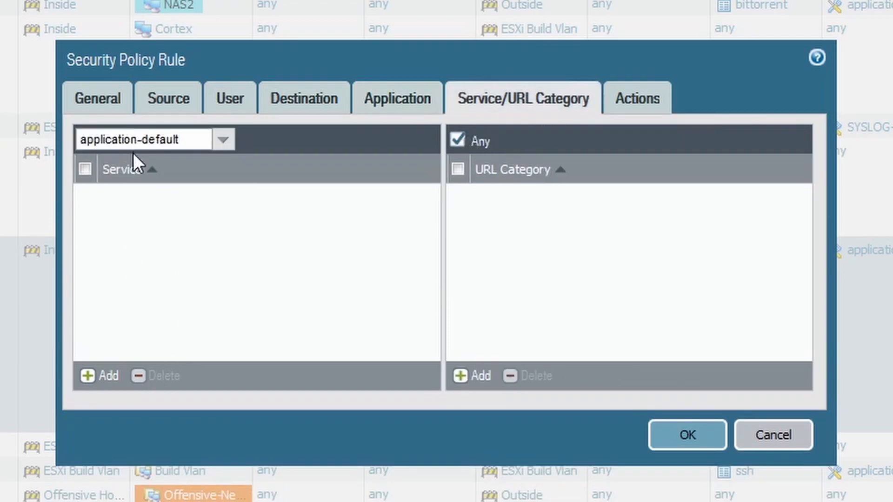
pyautogui.click(654, 98)
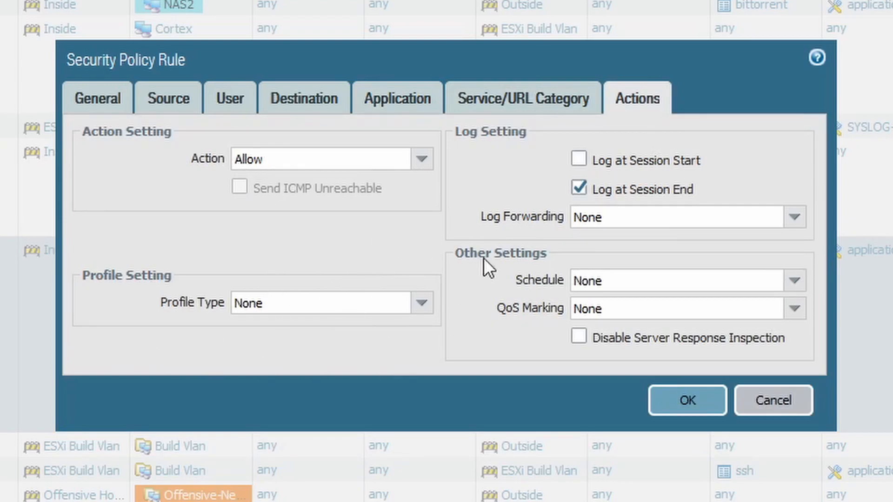
pyautogui.click(796, 217)
pyautogui.click(665, 261)
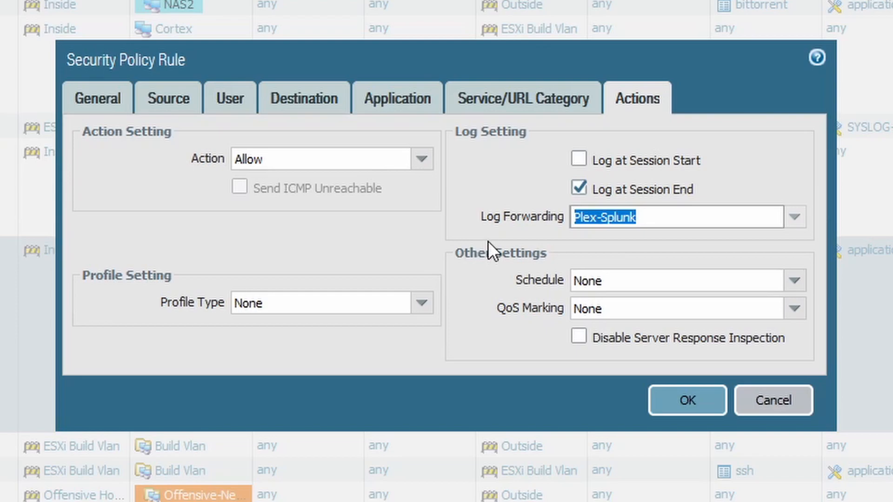
pyautogui.click(684, 401)
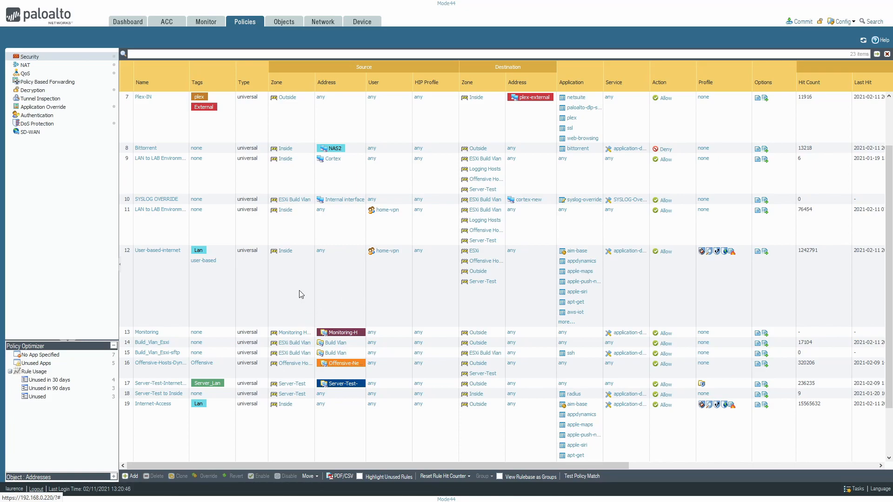
# Add the Monitoring Hosts zone to the source zones of the Internet-NAT rule and save it
pyautogui.click(27, 66)
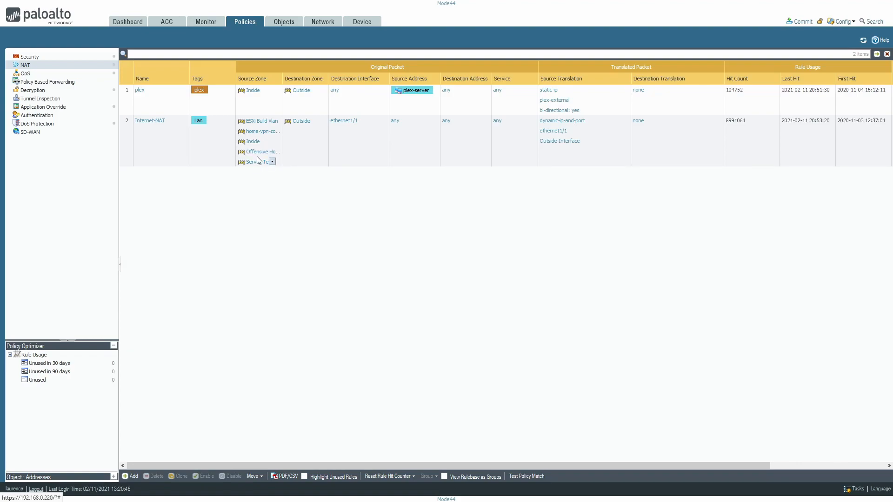
pyautogui.click(148, 124)
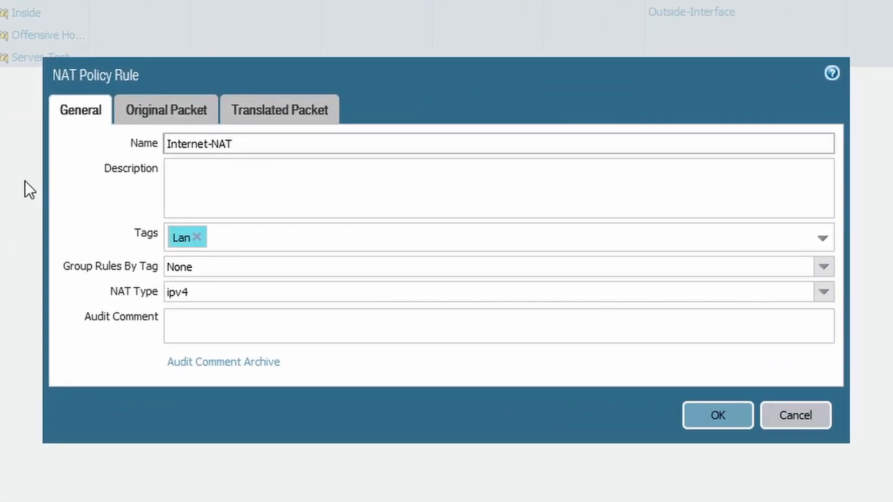
pyautogui.click(167, 116)
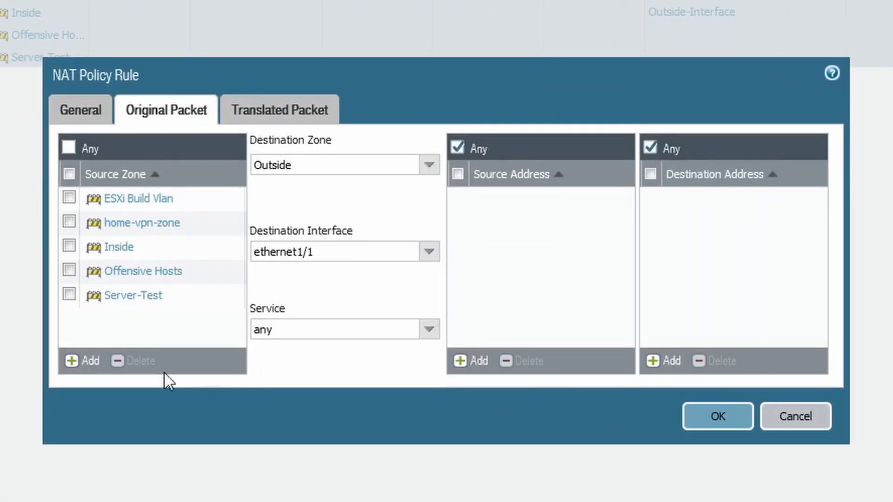
pyautogui.click(86, 361)
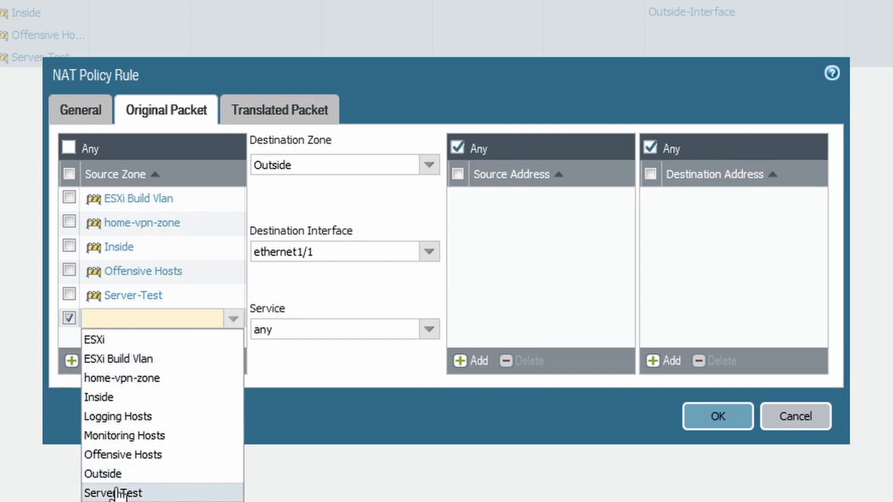
pyautogui.click(124, 436)
pyautogui.click(720, 421)
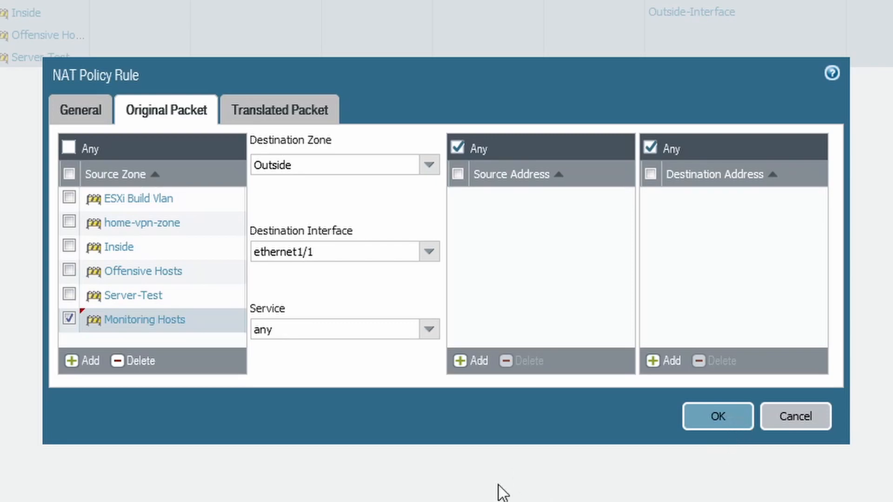
pyautogui.click(716, 418)
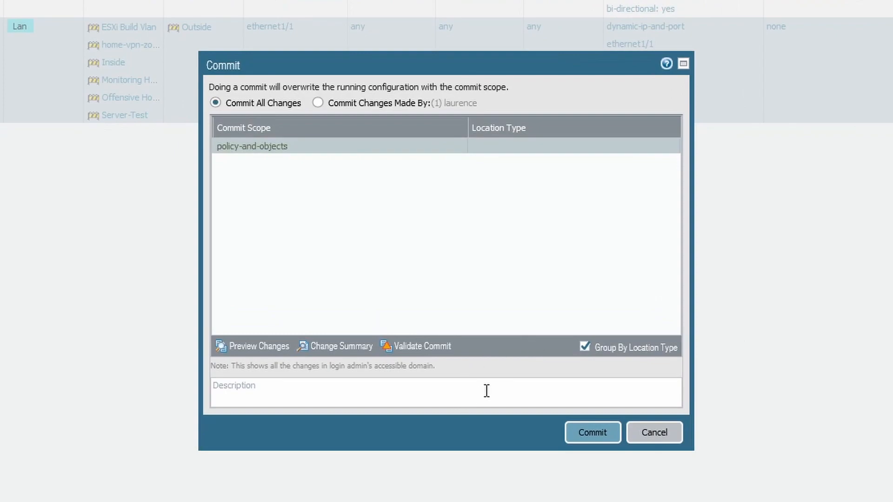
# Commit all firewall changes with the description "Added config for monitoring hosts"
pyautogui.click(486, 391)
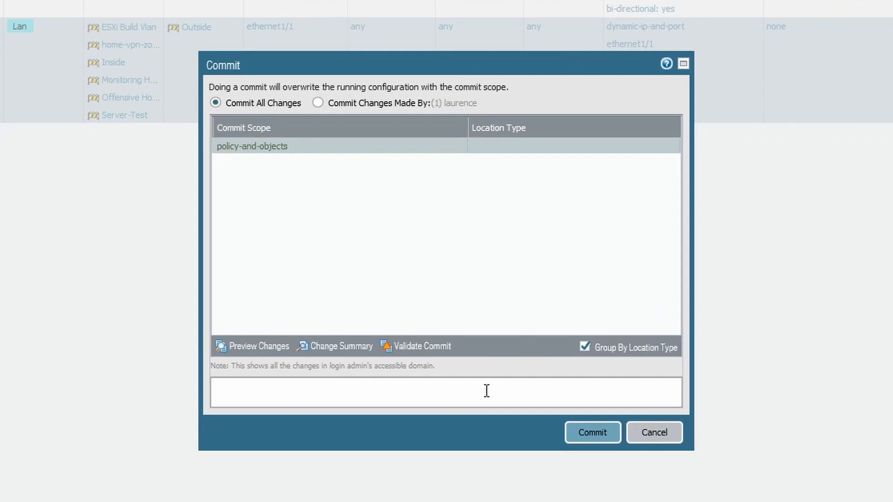
pyautogui.write('Added config for monitoring')
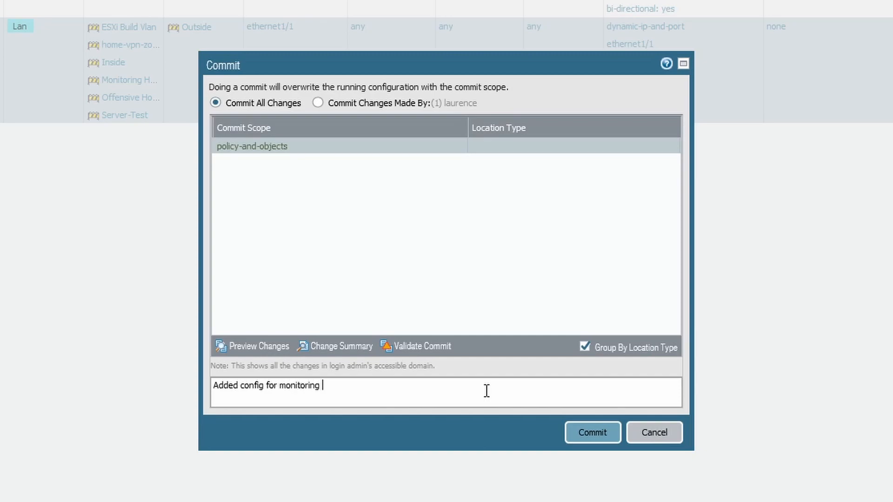
pyautogui.write(' hosts')
pyautogui.click(590, 435)
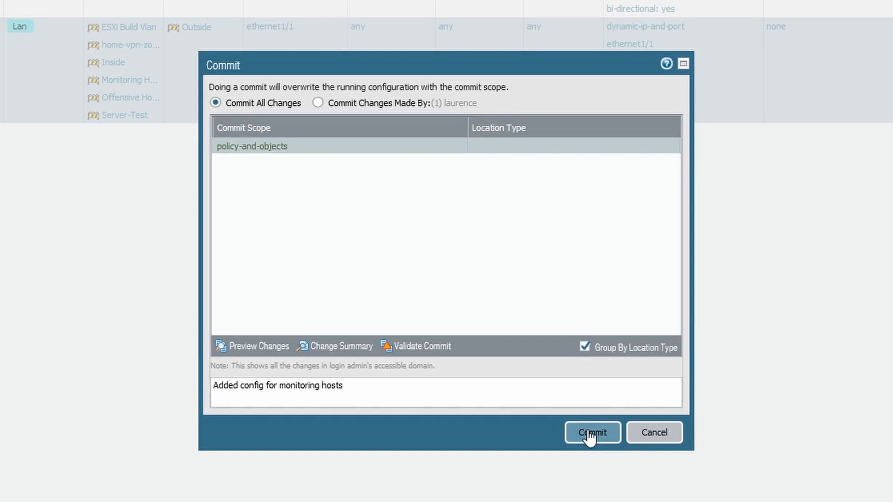
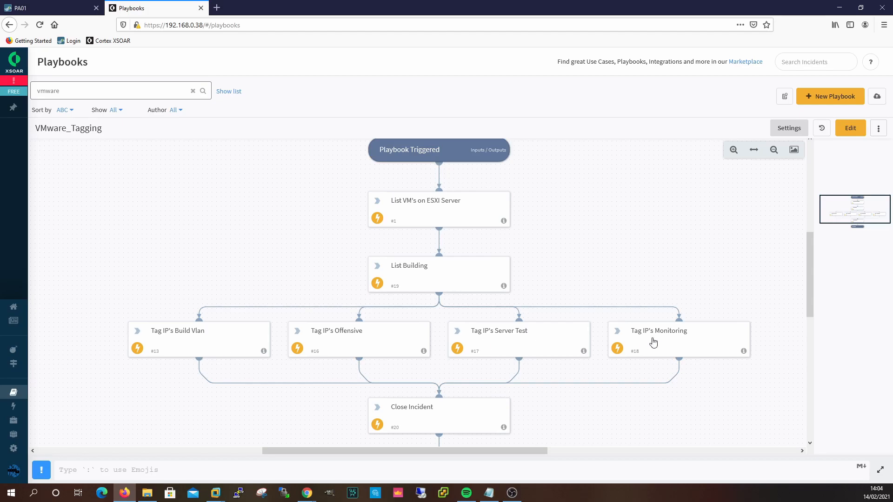
# Look through the task flow of the VMware_Tagging playbook in Cortex XSOAR down to its end
pyautogui.scroll(-3, 644, 315)
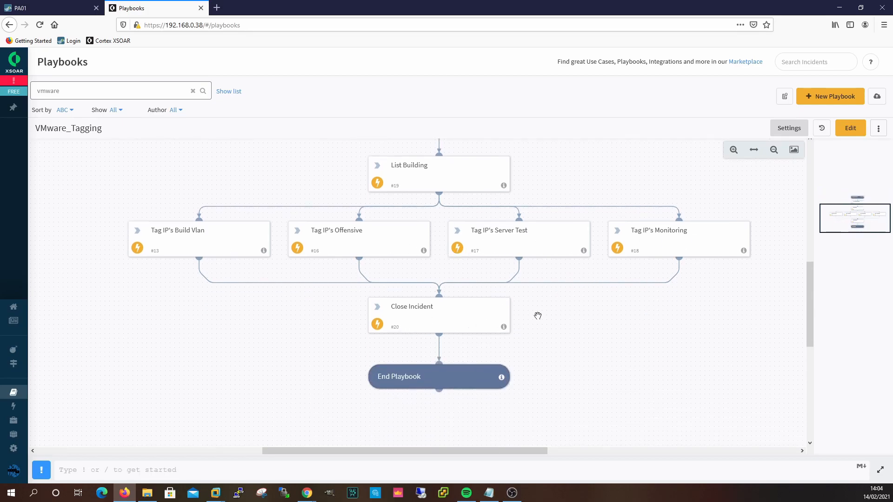
pyautogui.scroll(1, 580, 331)
pyautogui.scroll(3, 580, 321)
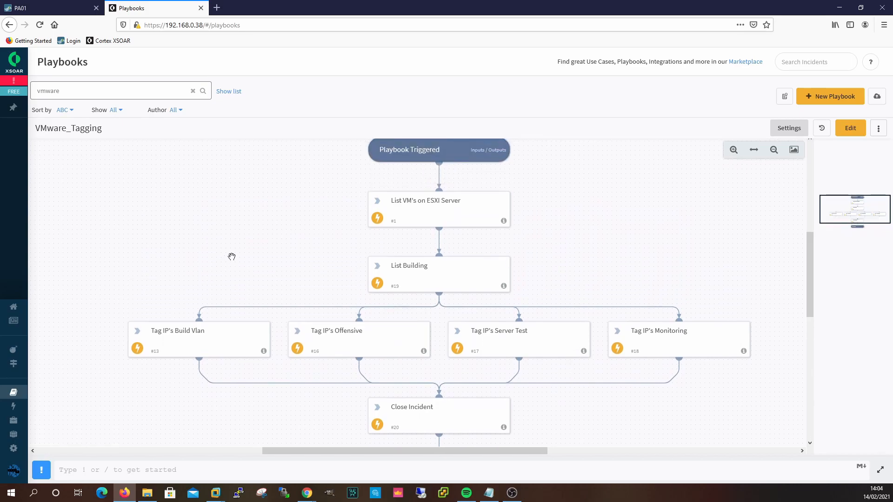
# Create an empty list named TestList in the advanced settings and save it
pyautogui.click(21, 450)
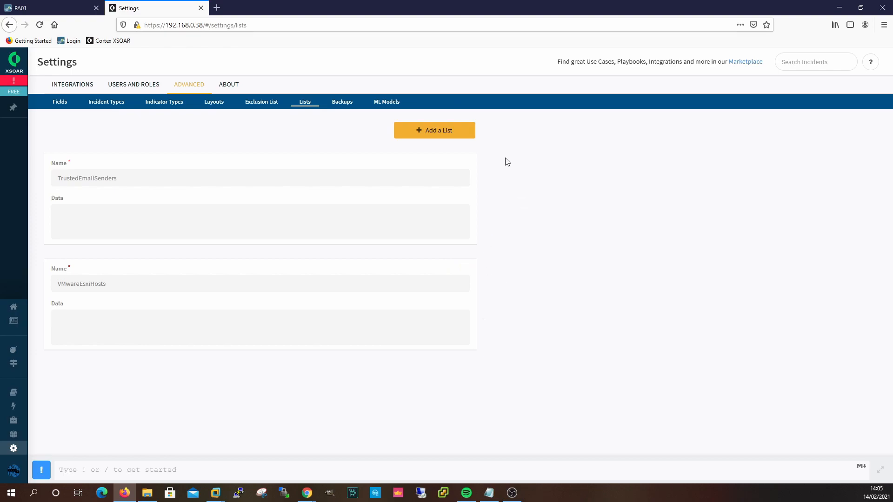
pyautogui.click(433, 131)
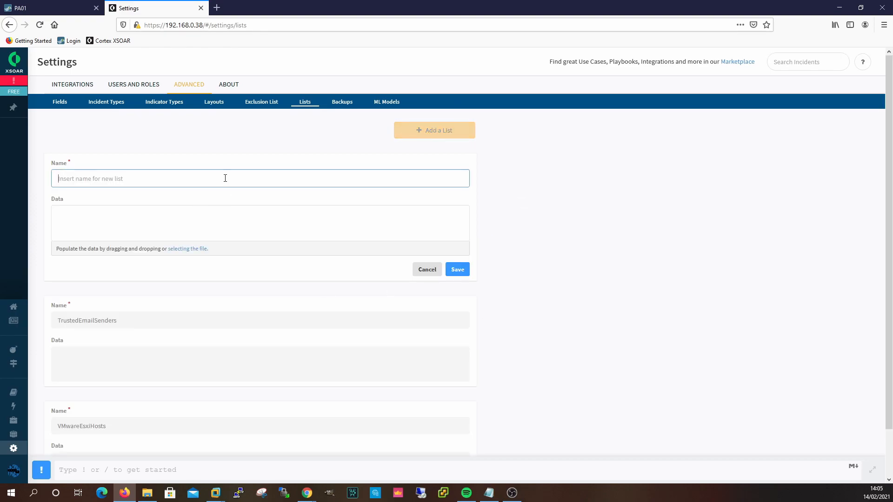
pyautogui.write('TestList')
pyautogui.click(458, 270)
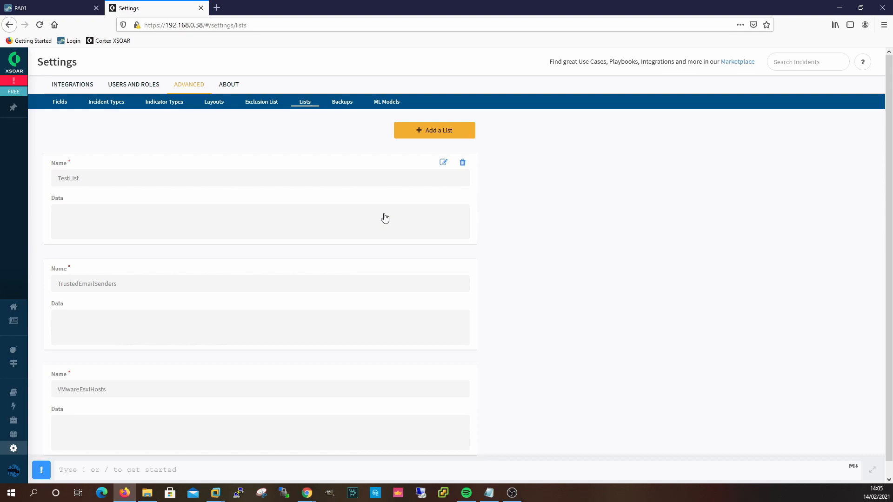
pyautogui.scroll(-1, 531, 288)
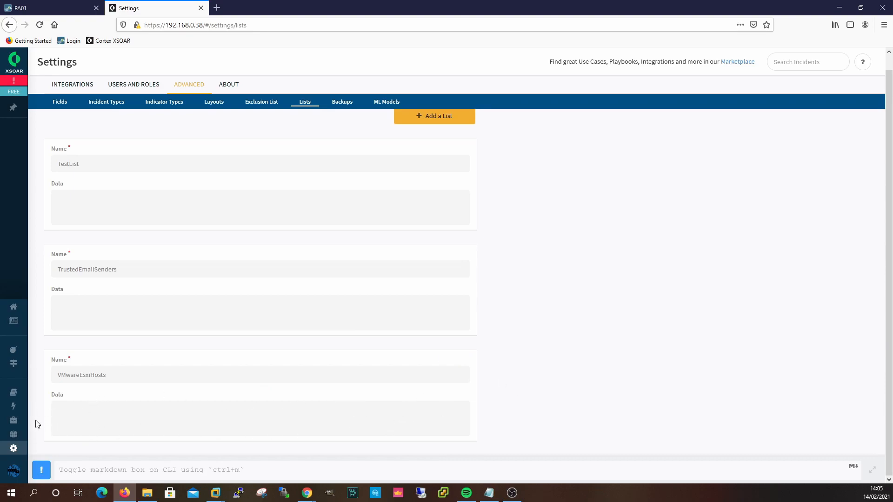
# Return to the VMware_Tagging playbook and examine the automation and inputs of the "List VM's on ESXI Server" task
pyautogui.moveTo(18, 396)
pyautogui.click(46, 393)
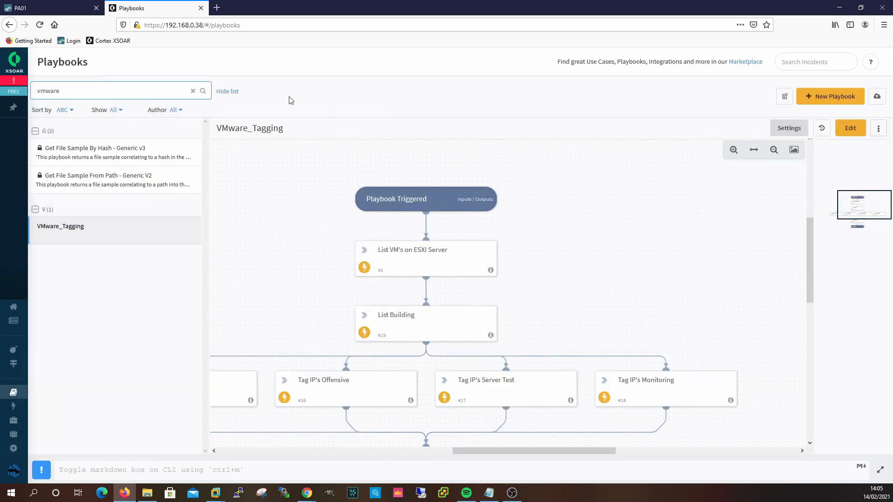
pyautogui.click(235, 91)
pyautogui.scroll(-2, 659, 169)
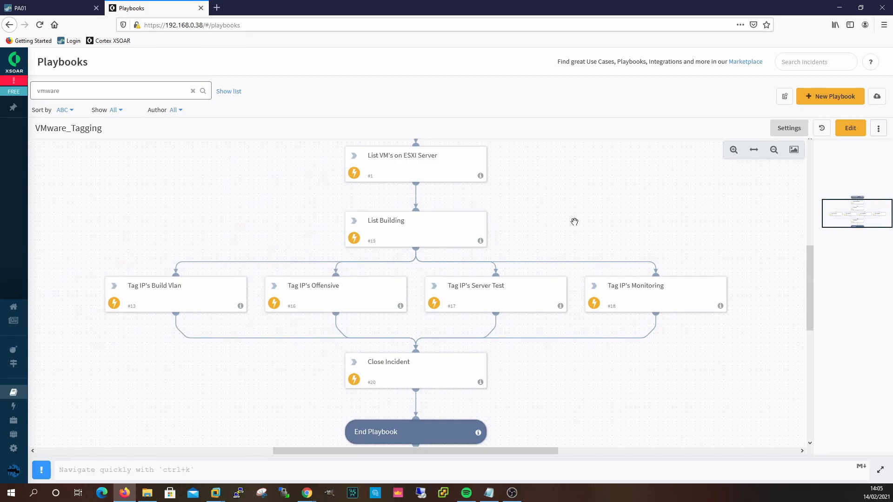
pyautogui.click(428, 173)
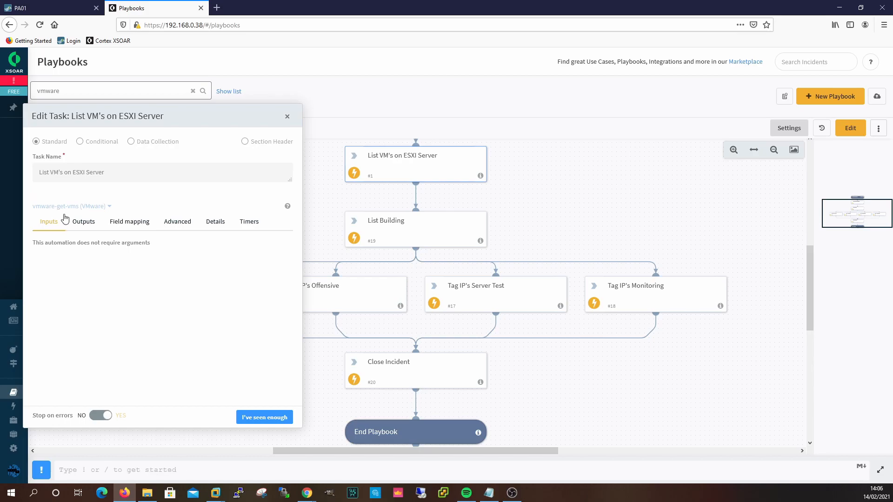
pyautogui.click(266, 416)
# Find the VMware integration in the settings and review its available commands and the configuration of the VMware_ESxi instance
pyautogui.moveTo(19, 437)
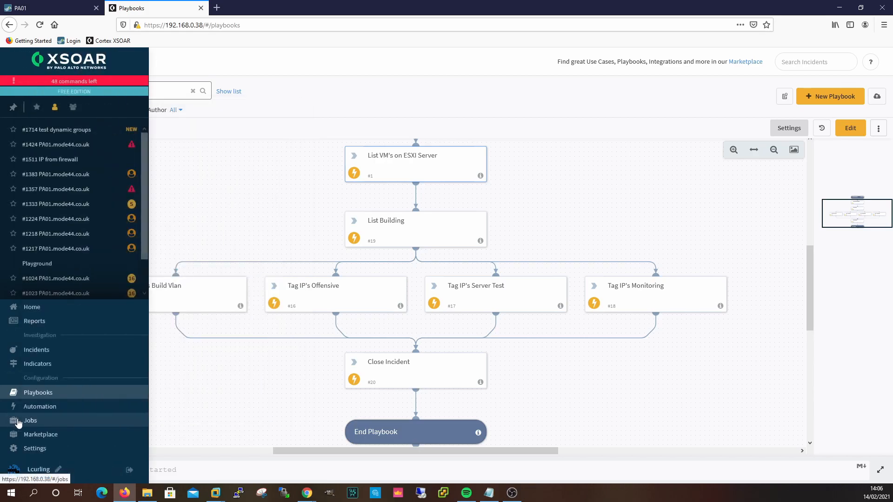
pyautogui.click(42, 450)
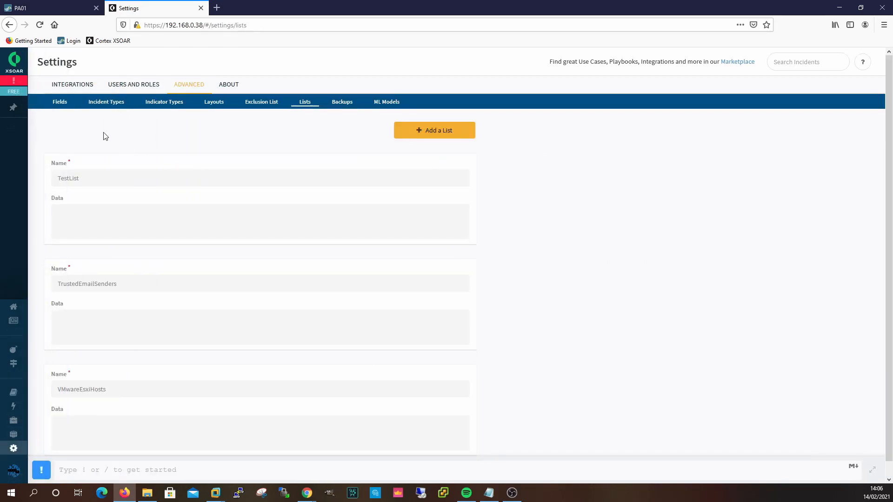
pyautogui.click(71, 82)
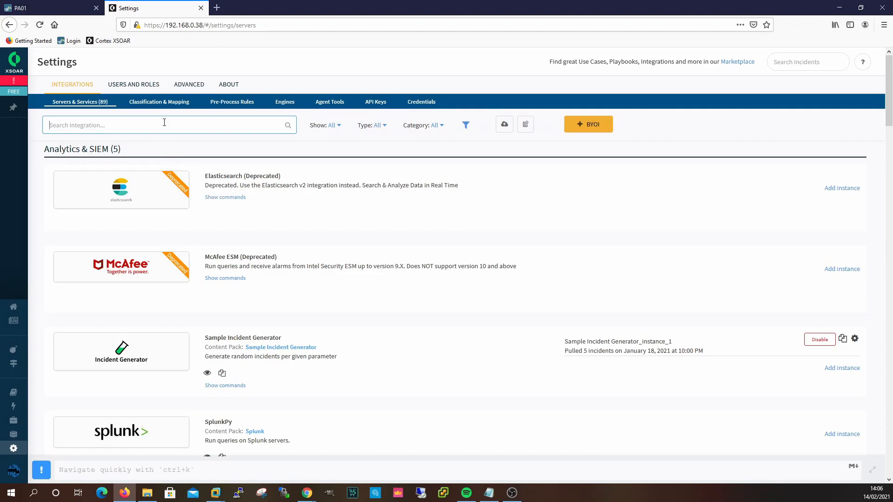
pyautogui.write('vmware')
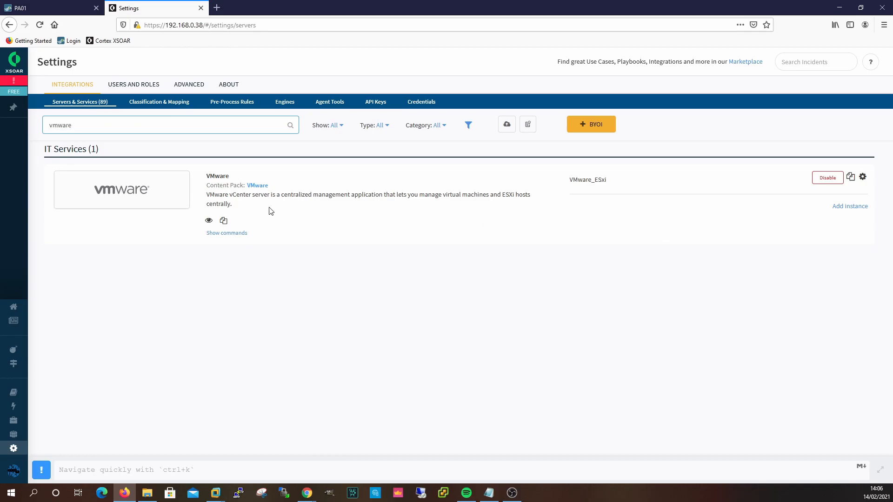
pyautogui.click(231, 234)
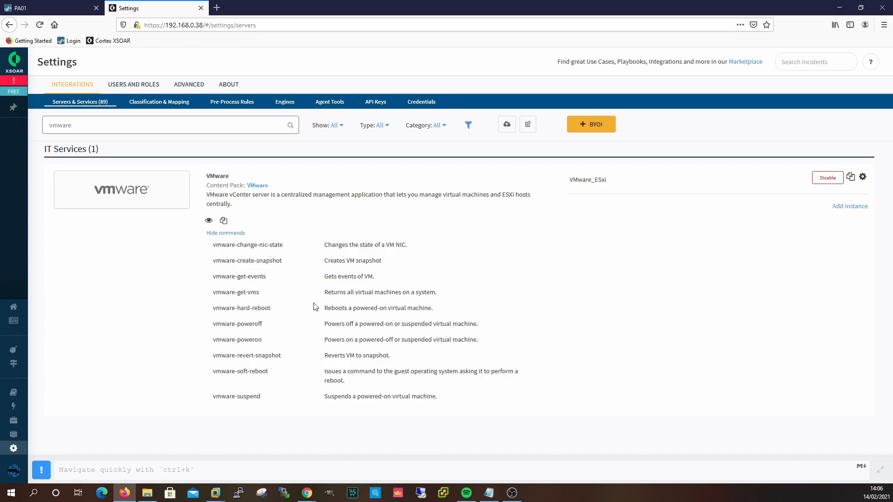
pyautogui.click(863, 177)
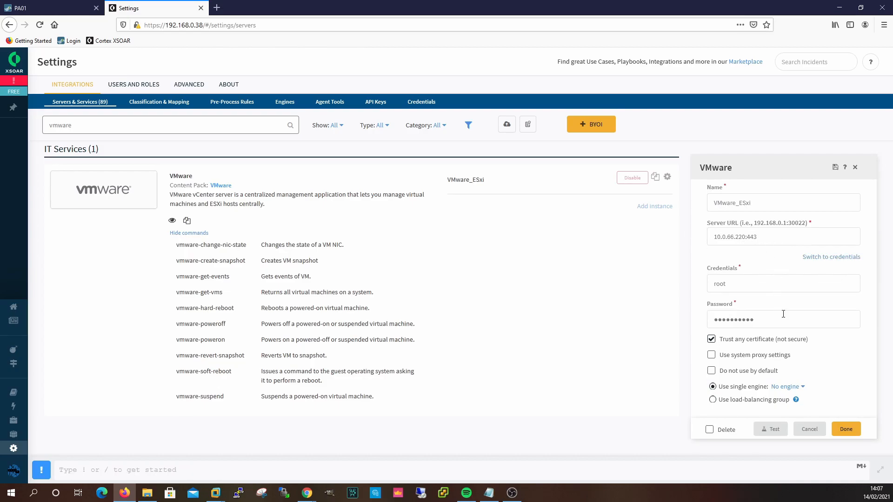
pyautogui.click(813, 435)
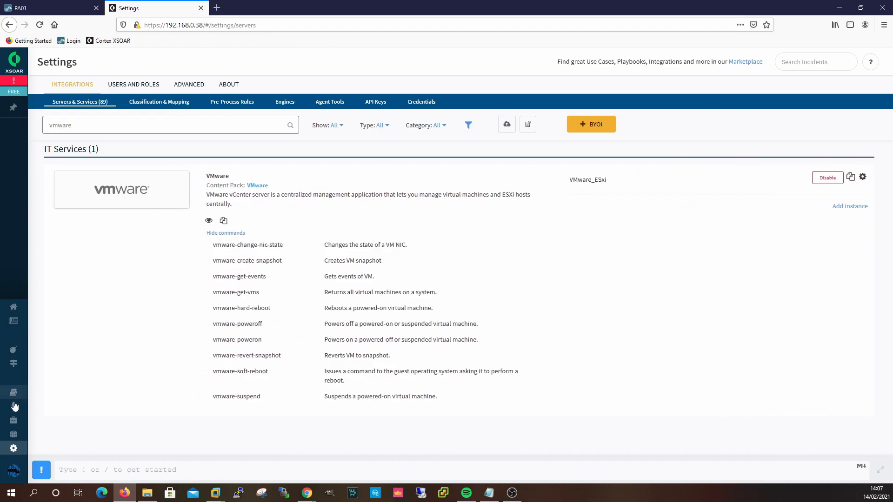
# Return to the VMware_Tagging playbook and examine the outputs of the "List VM's on ESXI Server" task
pyautogui.moveTo(13, 414)
pyautogui.click(33, 393)
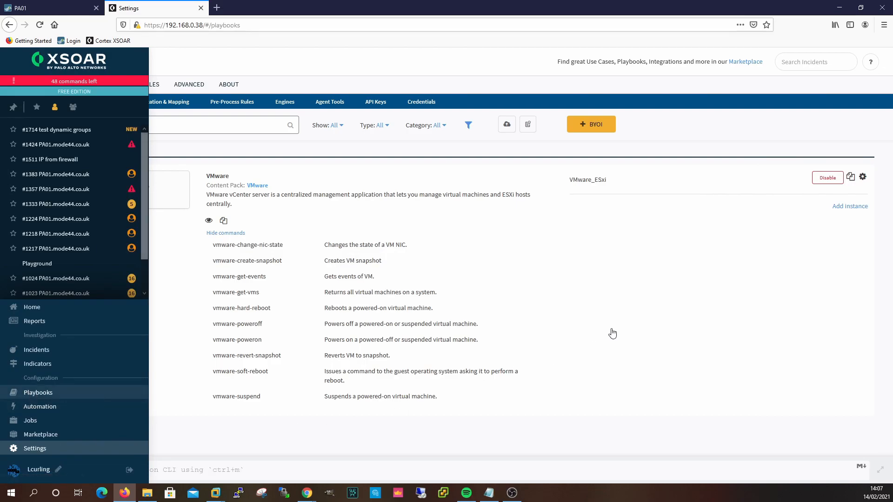
pyautogui.click(227, 91)
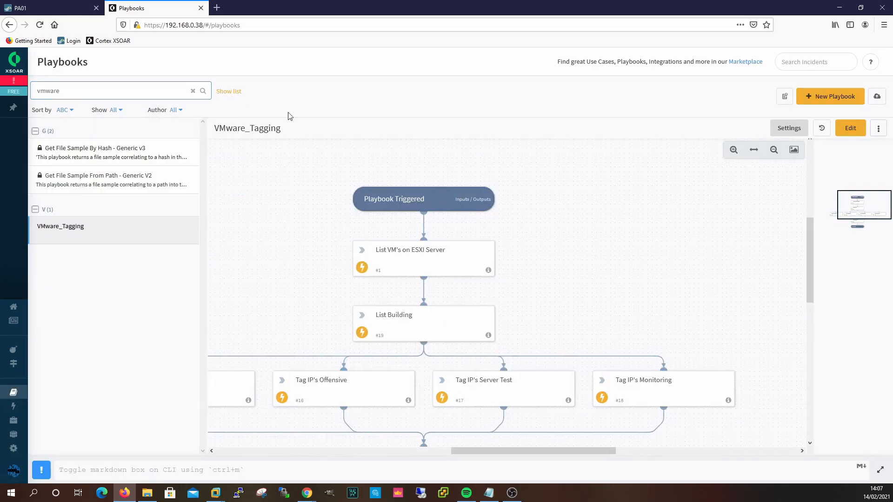
pyautogui.moveTo(388, 250); pyautogui.dragTo(607, 208)
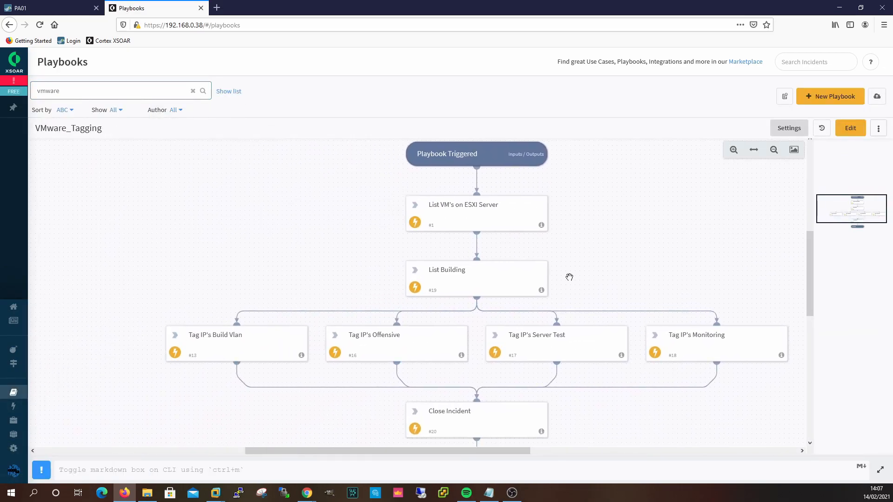
pyautogui.click(487, 220)
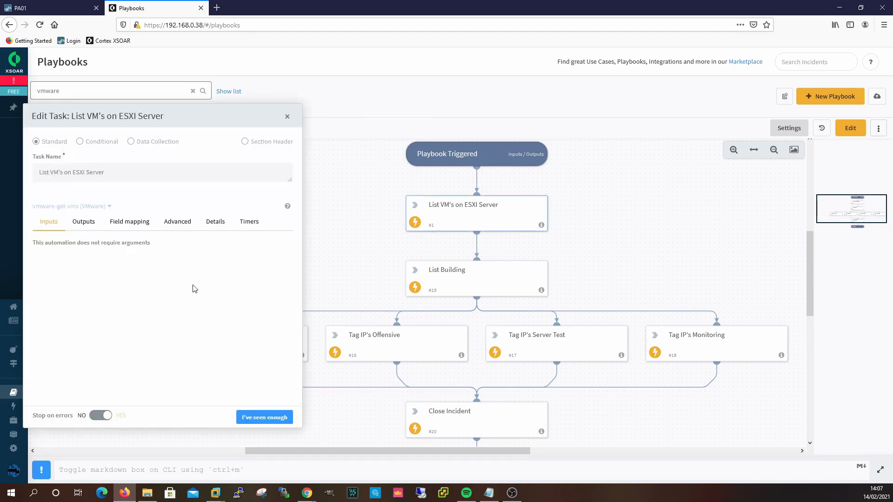
pyautogui.click(90, 228)
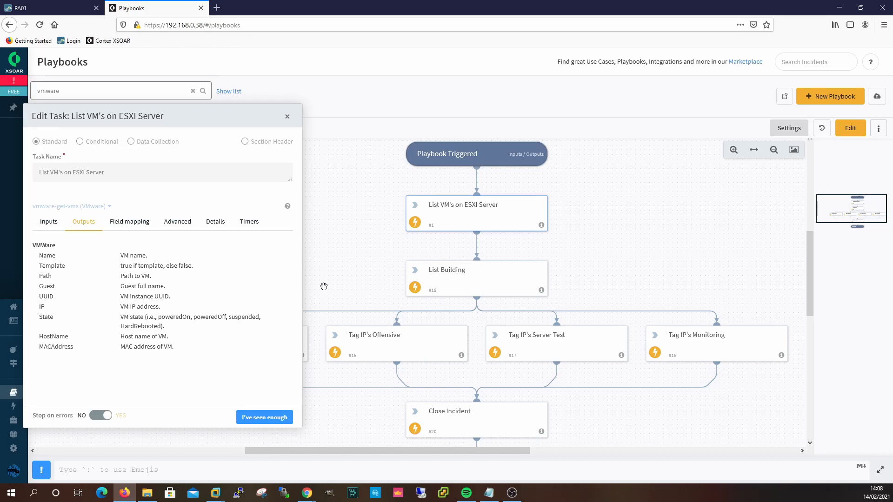
pyautogui.click(275, 417)
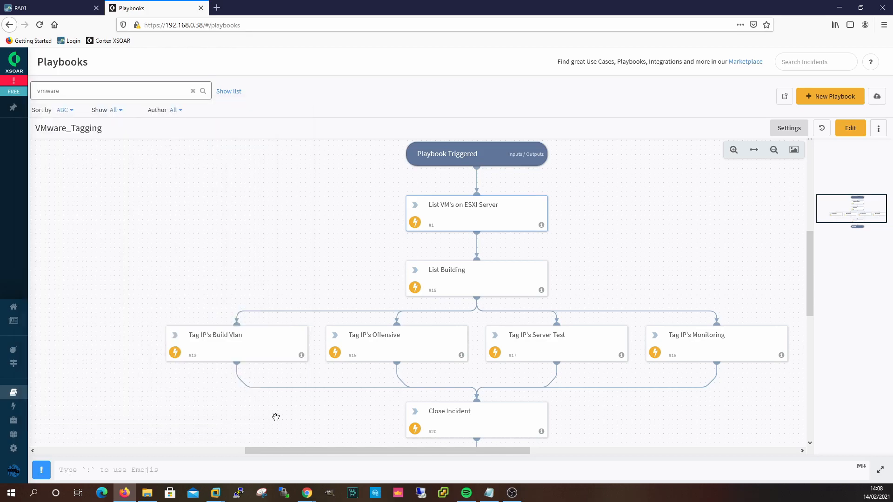
# Open the List Building task in playbook edit mode and examine how listData gets VMWare.IP from the "List VM's on ESXI Server" outputs
pyautogui.click(511, 279)
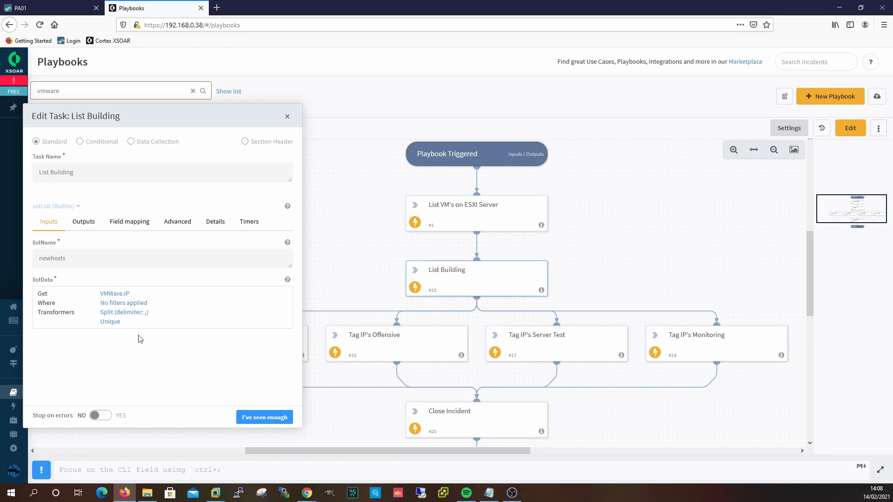
pyautogui.click(850, 128)
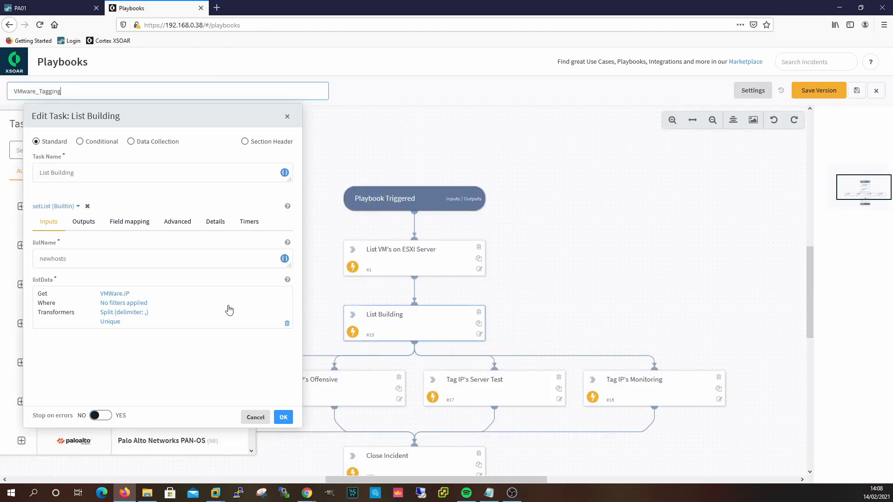
pyautogui.click(155, 302)
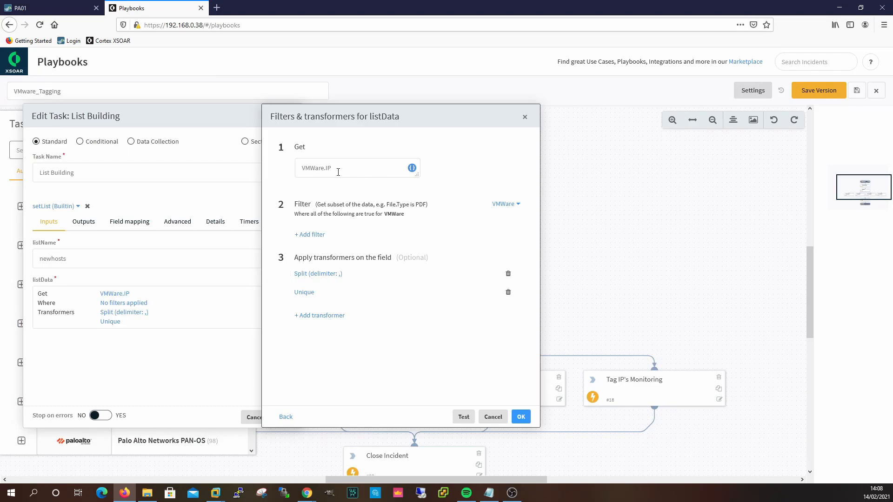
pyautogui.click(412, 168)
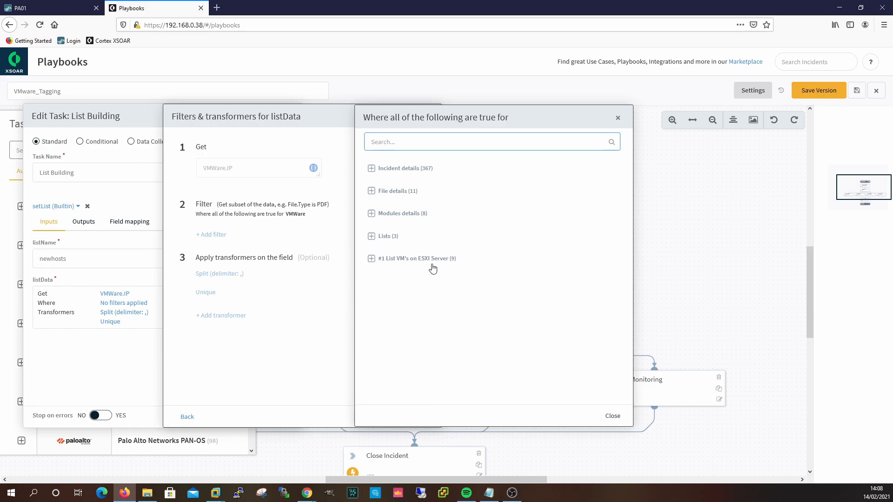
pyautogui.click(371, 260)
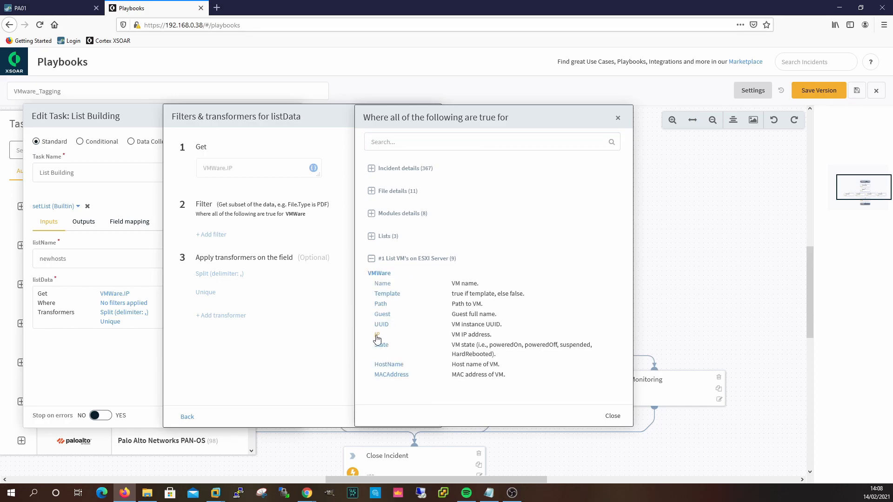
pyautogui.click(613, 416)
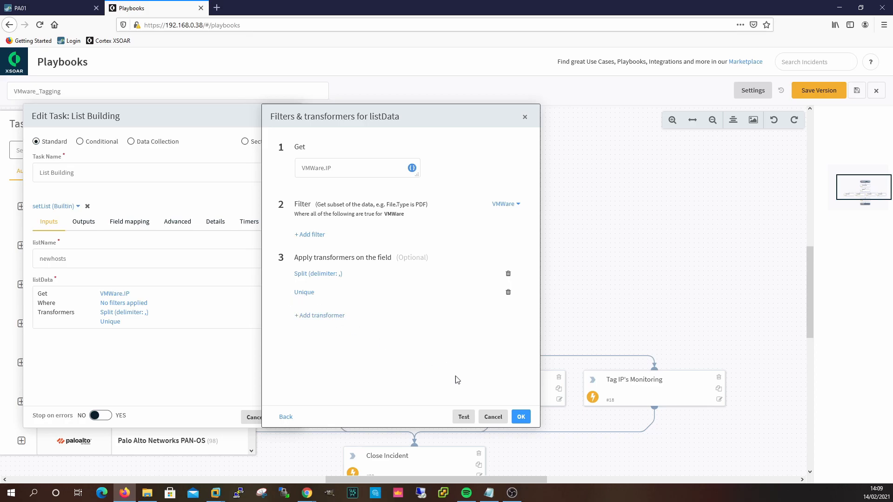
pyautogui.click(520, 416)
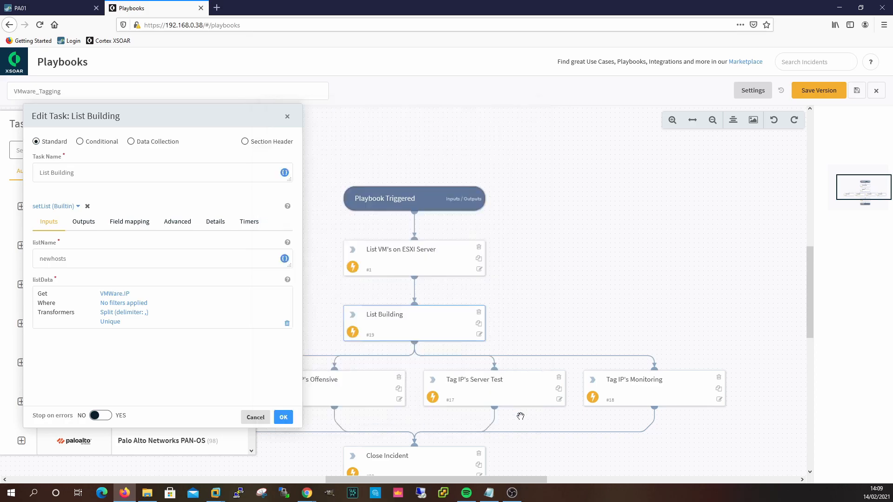
# Test the List Building task's listData filters and transformers with data from investigation #1714 test dynamic groups, and close the task
pyautogui.click(188, 306)
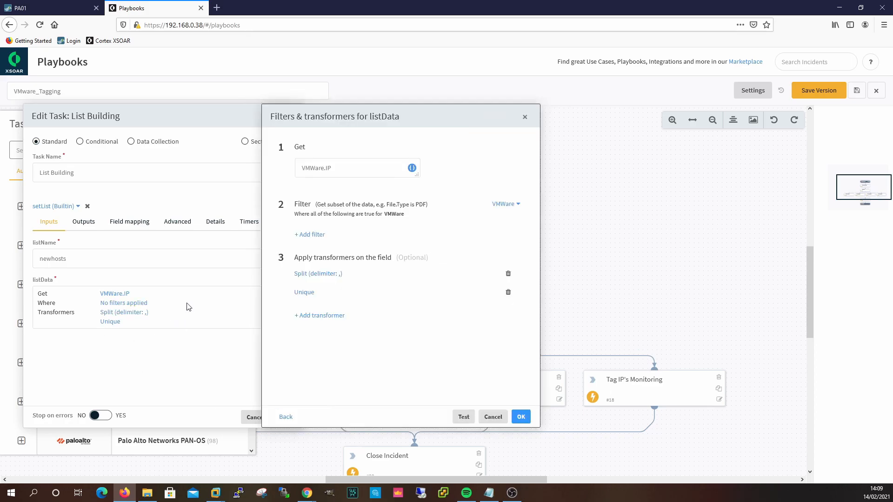
pyautogui.click(463, 417)
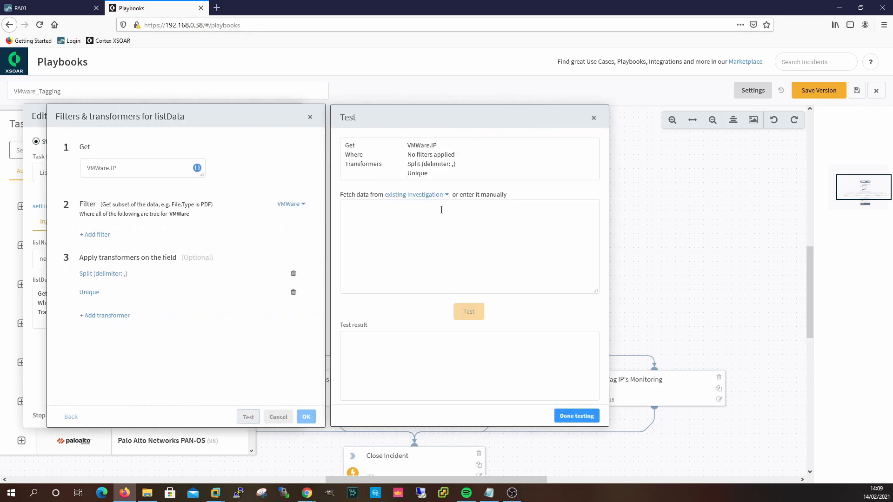
pyautogui.click(416, 194)
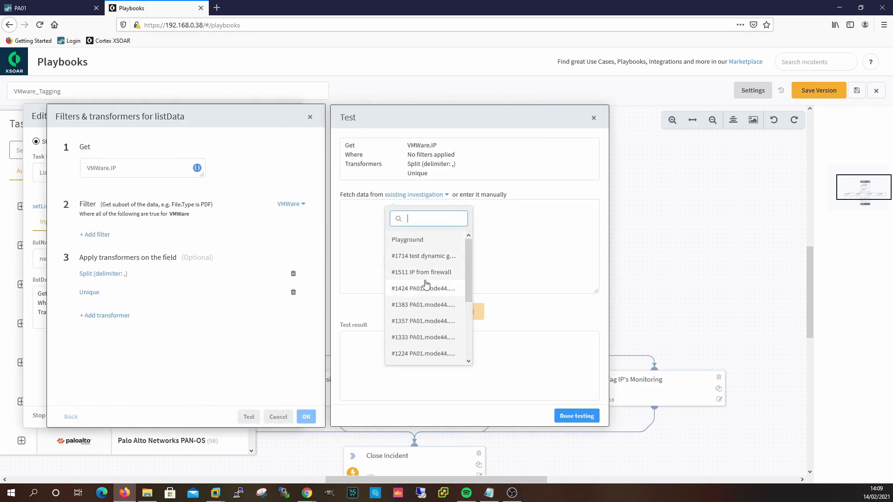
pyautogui.click(415, 257)
pyautogui.click(468, 311)
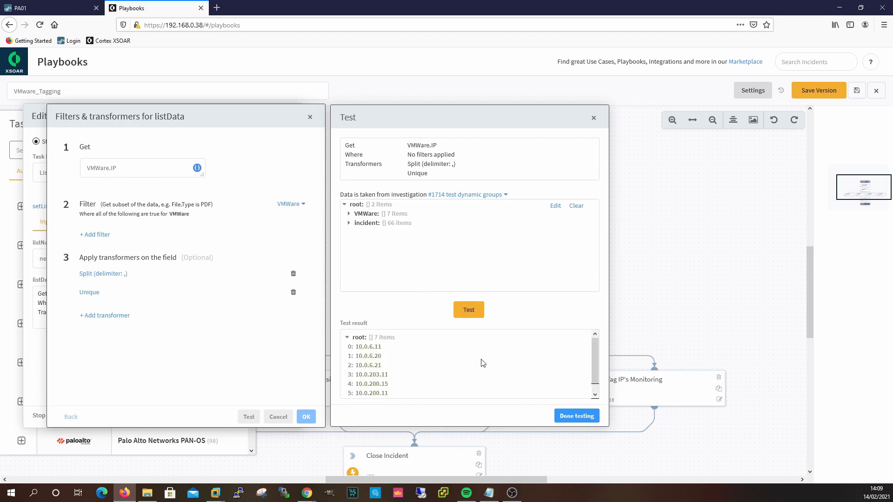
pyautogui.scroll(-1, 395, 378)
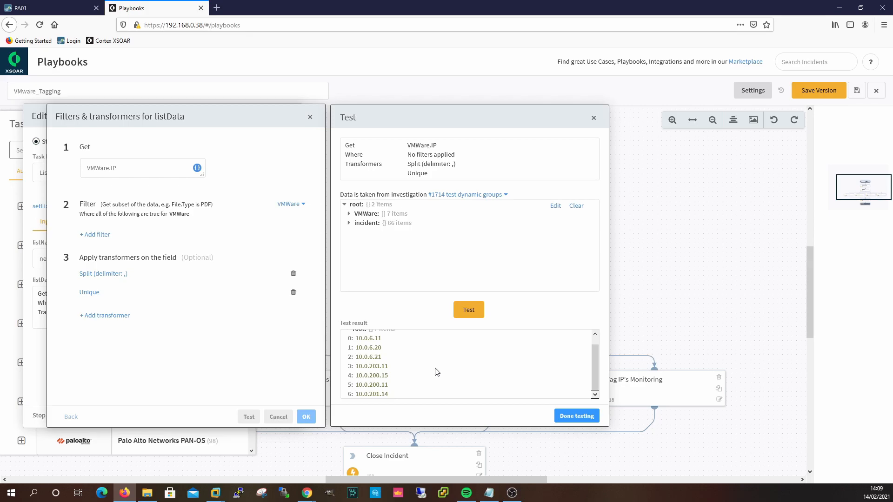
pyautogui.click(575, 416)
pyautogui.click(523, 417)
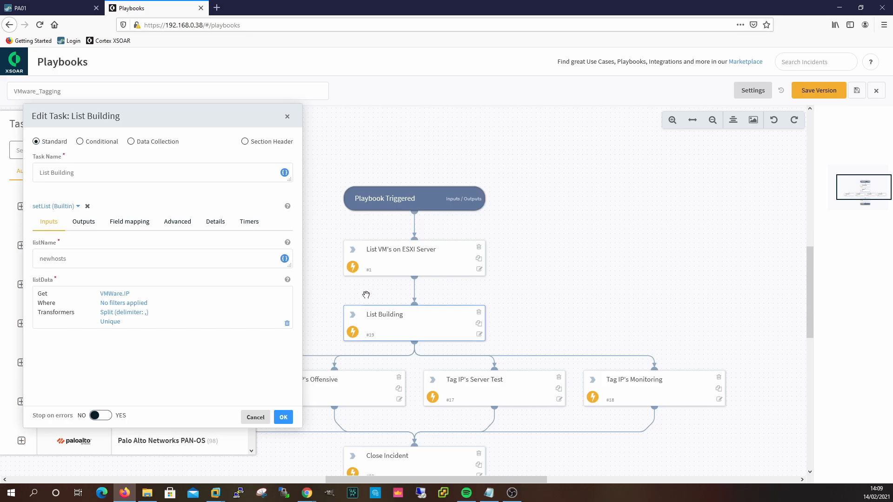
pyautogui.click(277, 418)
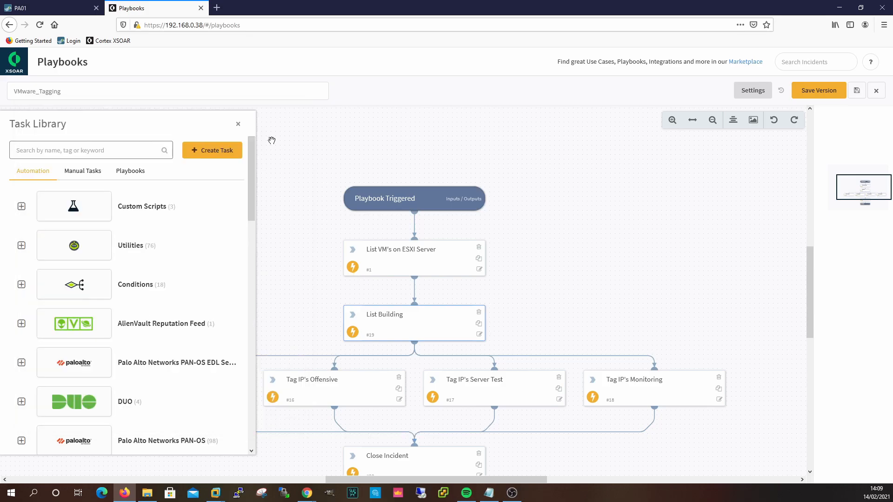
# Examine the IPs input of the "Tag IP's Build Vlan" task, including the regex and options of its RegexExtractAll transformer
pyautogui.click(238, 123)
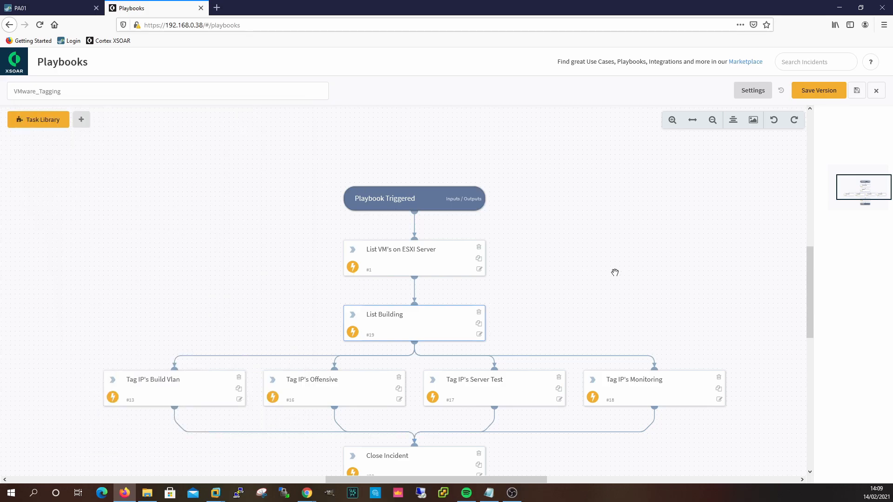
pyautogui.moveTo(578, 269); pyautogui.dragTo(577, 164)
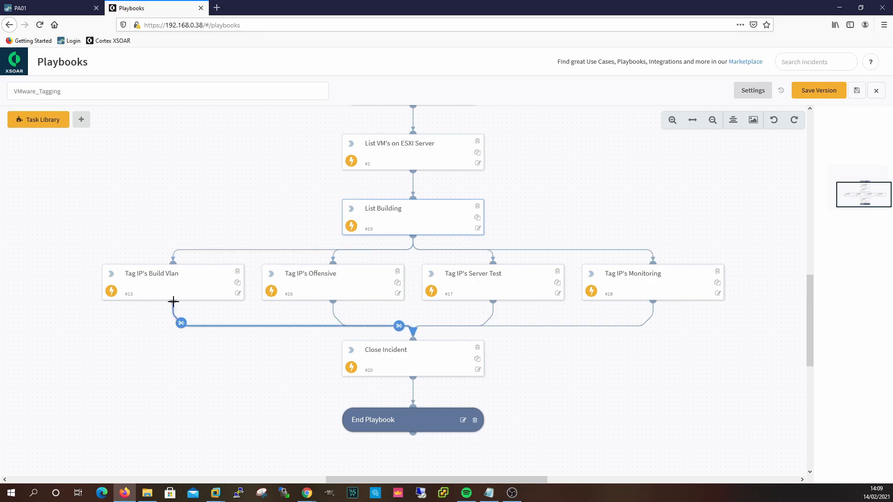
pyautogui.click(206, 282)
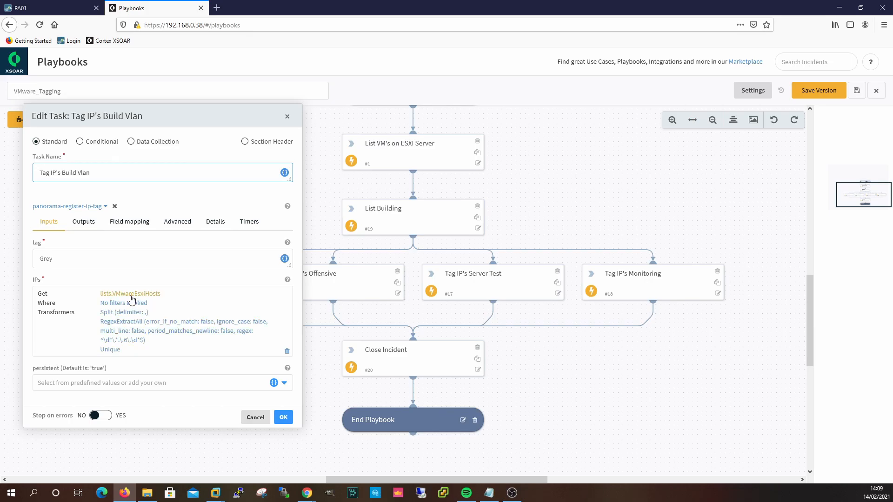
pyautogui.click(205, 311)
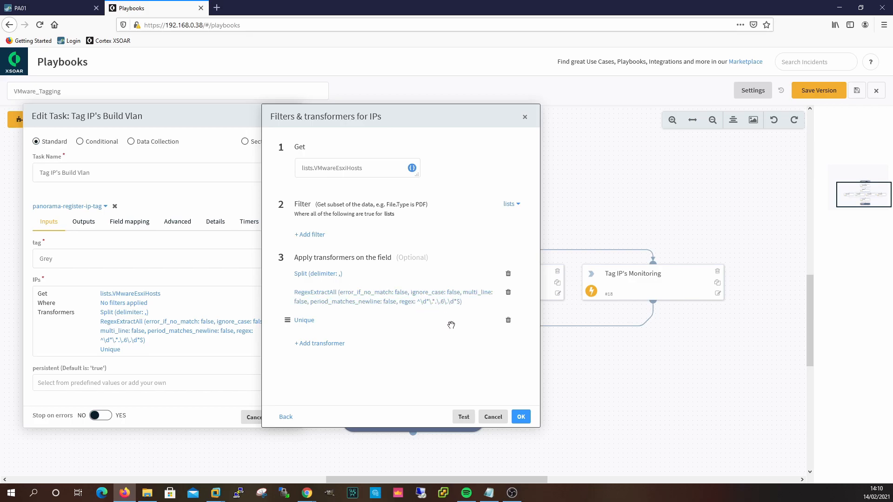
pyautogui.click(369, 296)
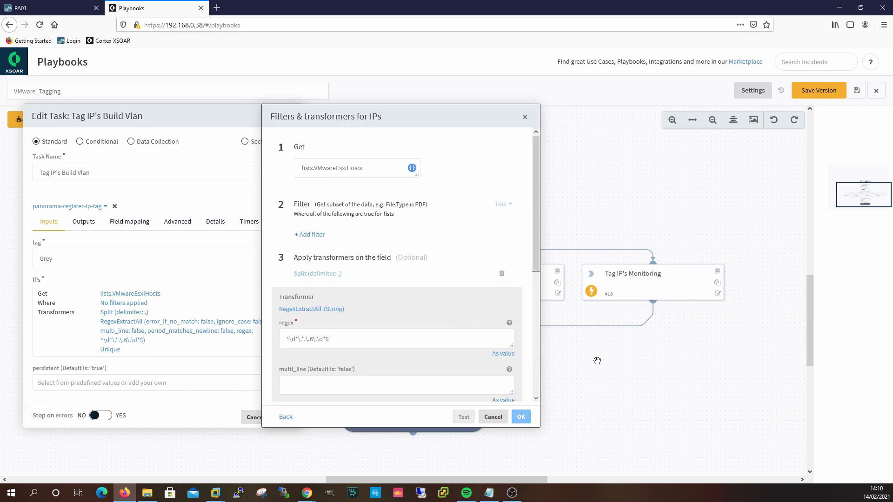
pyautogui.scroll(-1, 561, 373)
pyautogui.scroll(-2, 518, 263)
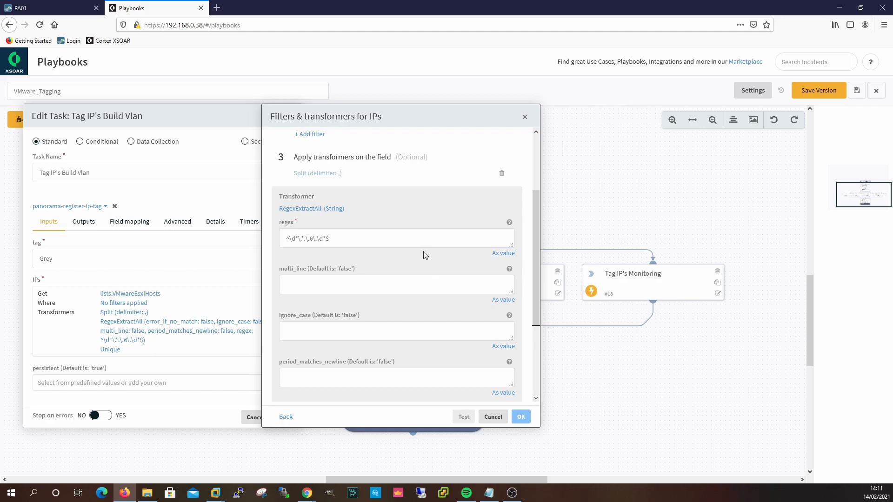
pyautogui.scroll(-3, 446, 291)
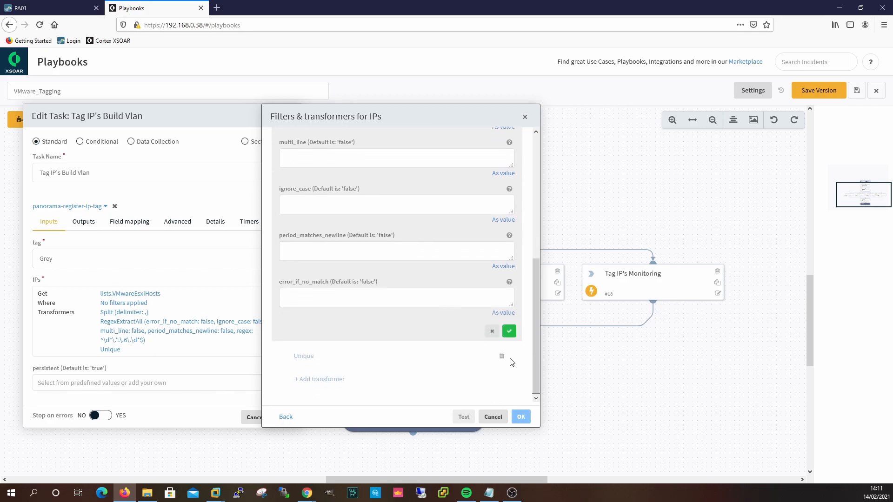
pyautogui.click(509, 331)
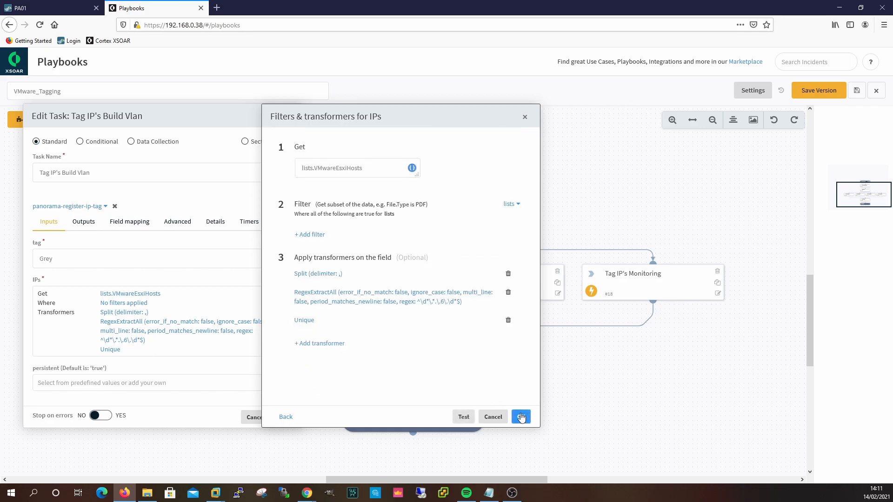
# Close the IPs filters and transformers, then review the "Tag IP's Build Vlan" task's inputs once more and close it
pyautogui.click(521, 417)
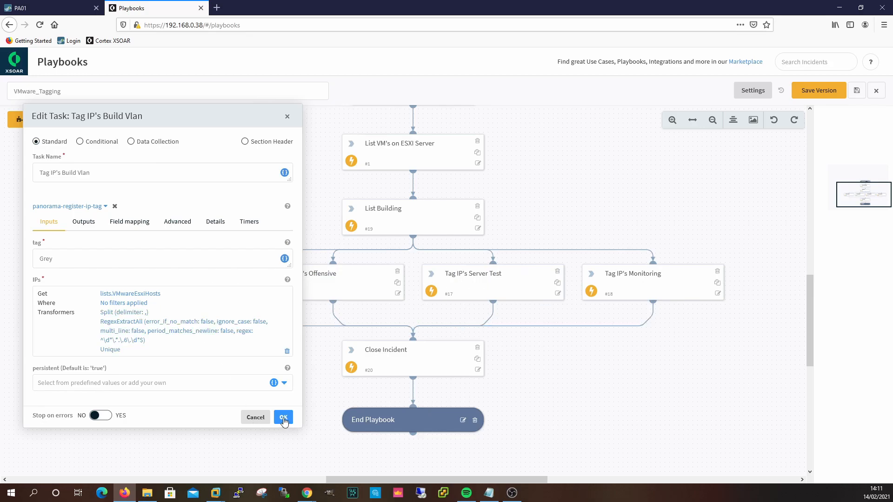
pyautogui.click(283, 417)
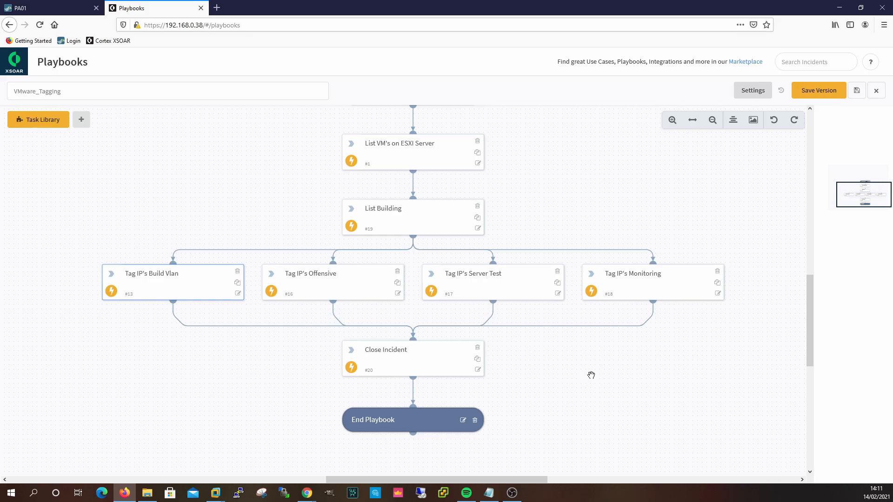
pyautogui.click(201, 277)
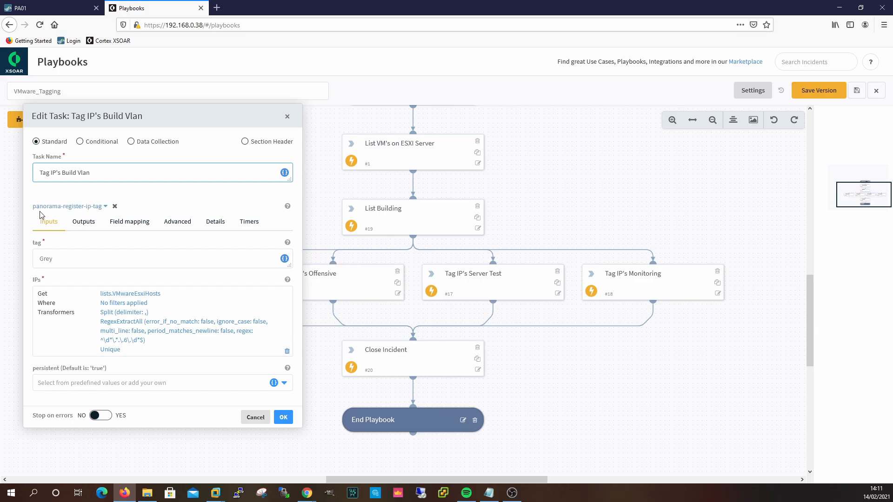
pyautogui.click(257, 418)
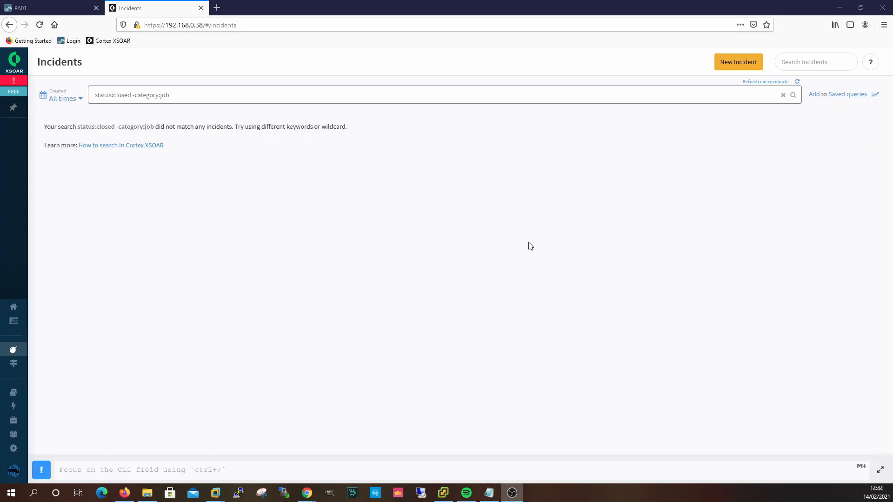
# Start a new incident named "Dynamic IP's", occurring February 14, 2021, 2:44 PM, with Informational severity
pyautogui.click(729, 66)
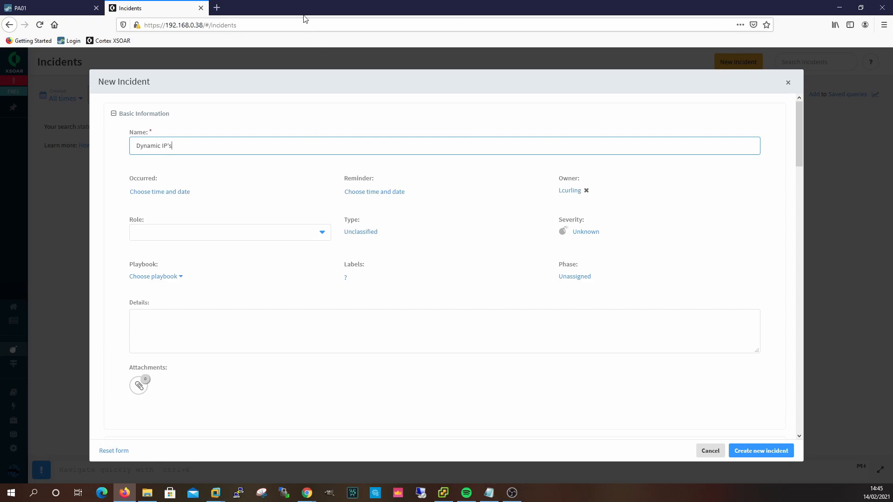
pyautogui.click(148, 192)
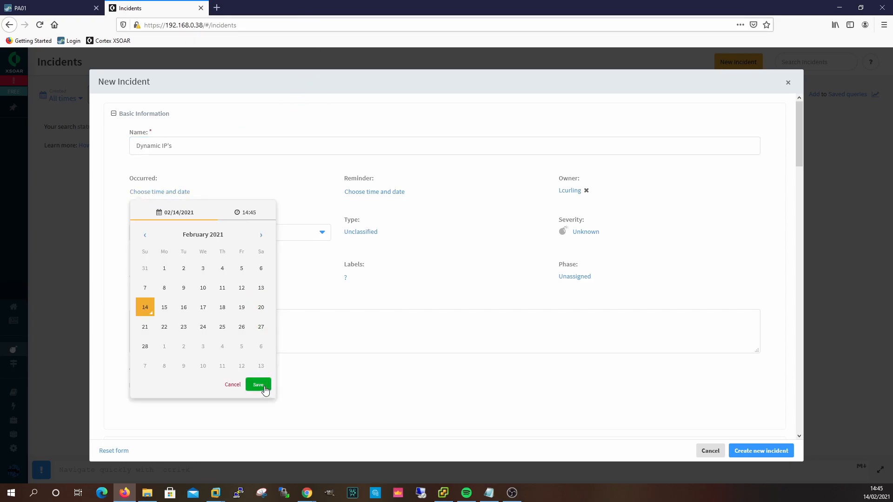
pyautogui.click(258, 385)
pyautogui.click(583, 233)
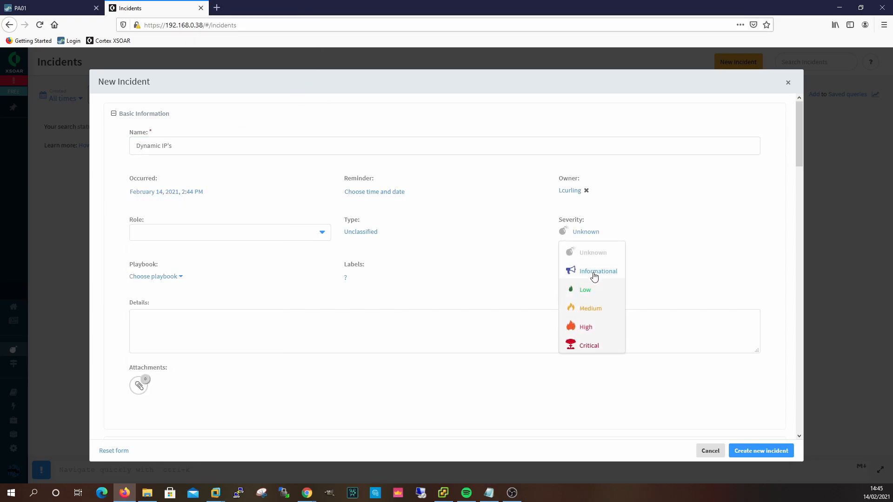
pyautogui.click(590, 273)
# Assign the VMware_Tagging playbook to the new incident and create it
pyautogui.click(172, 276)
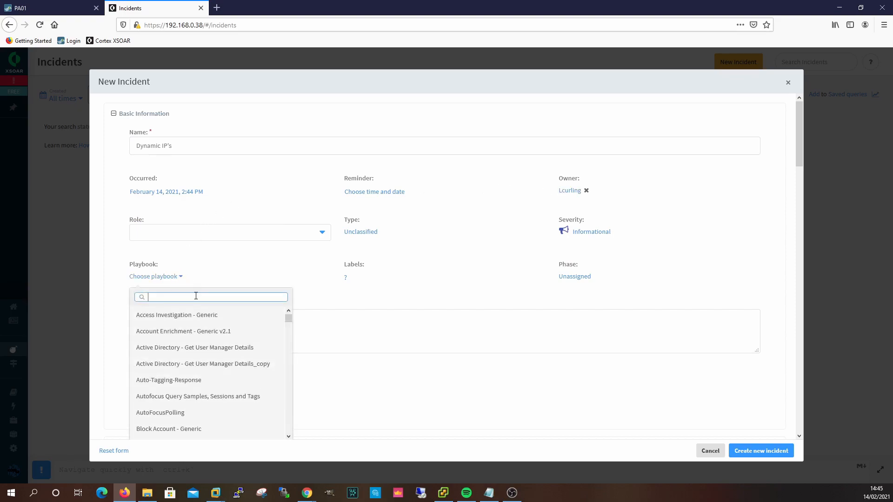
pyautogui.write('vmwa')
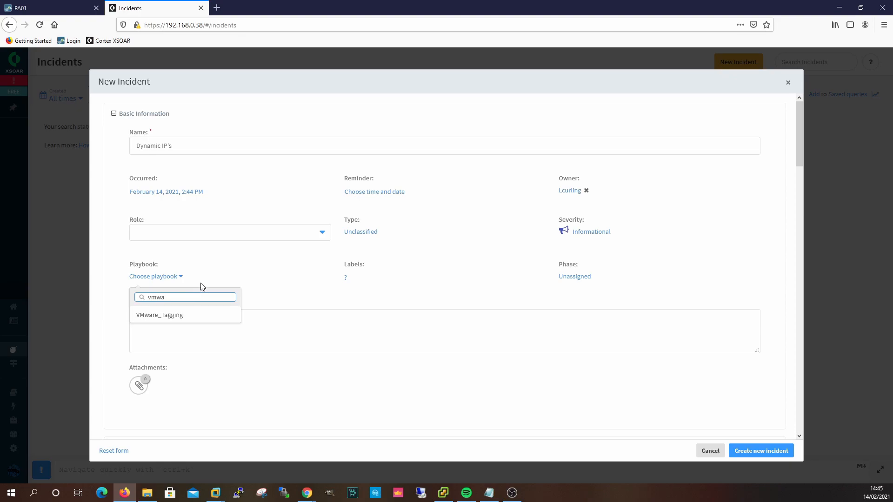
pyautogui.click(161, 316)
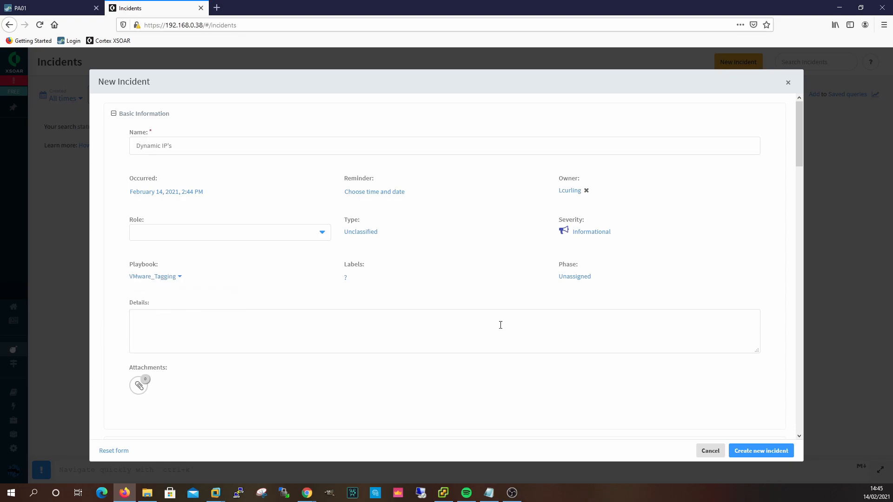
pyautogui.click(763, 451)
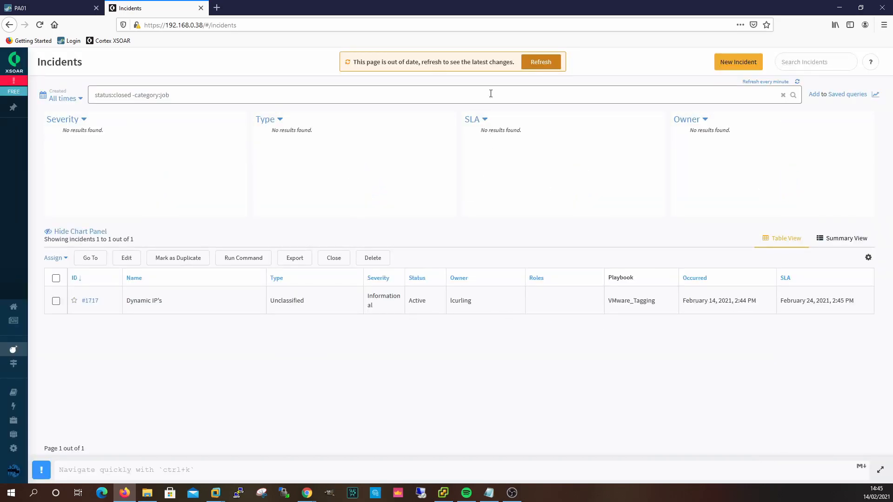
# Refresh the incident list and filter it with the query "-status:closed -category:job"
pyautogui.click(549, 62)
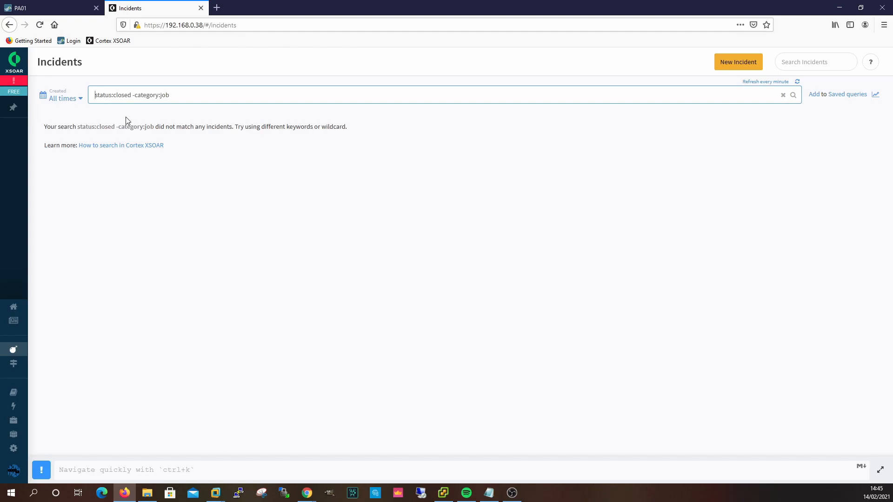
pyautogui.press('Home')
pyautogui.write('-')
pyautogui.press('Return')
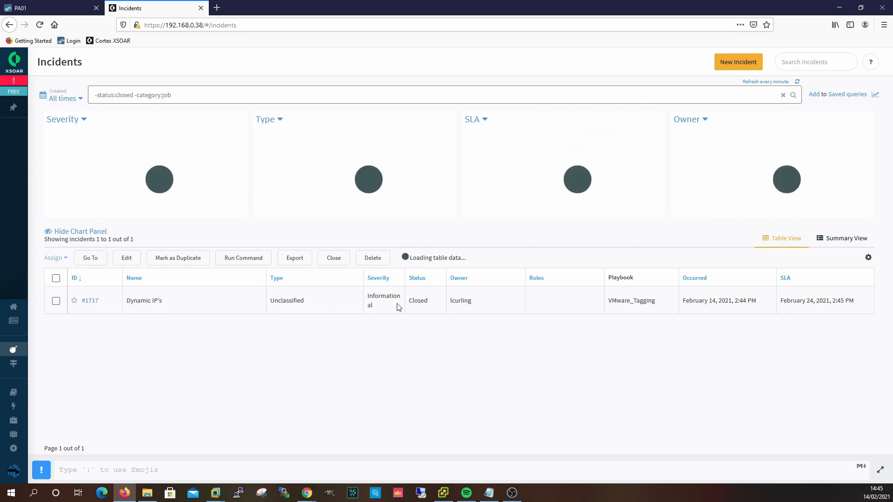
# Open the Dynamic IP's incident and bring up its Work Plan showing the VMware_Tagging playbook run
pyautogui.click(90, 301)
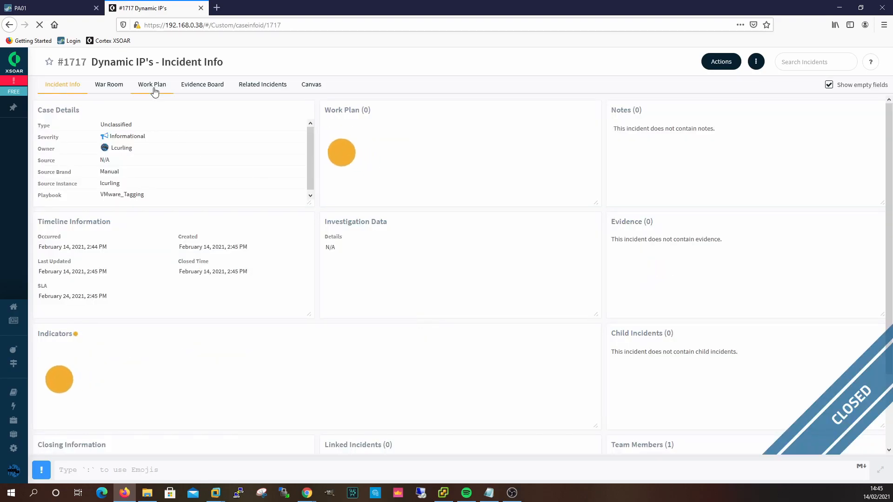
pyautogui.click(153, 85)
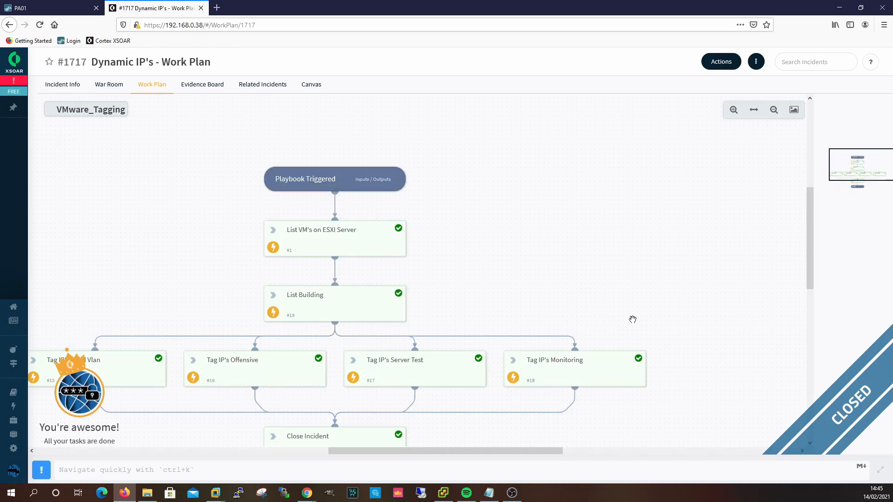
pyautogui.moveTo(556, 253); pyautogui.dragTo(626, 164)
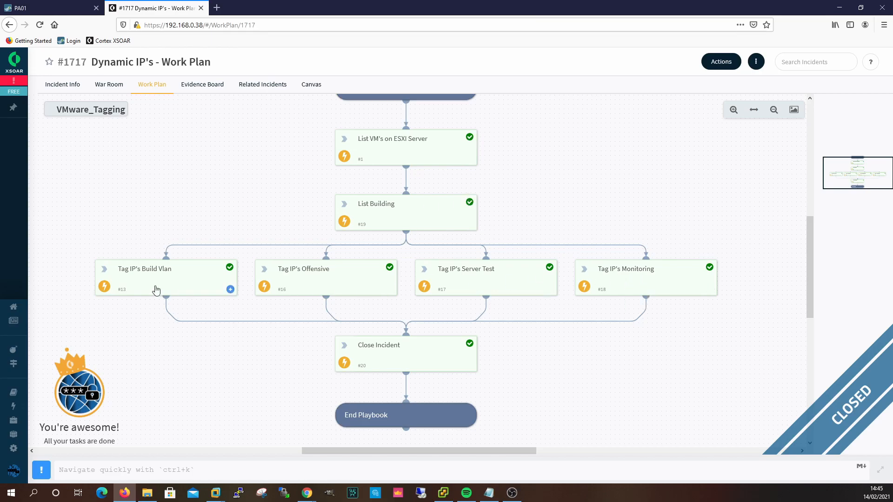
# Examine the task results of the Build Vlan, Offensive, Server Test and Monitoring tagging tasks, and close the task details
pyautogui.click(182, 284)
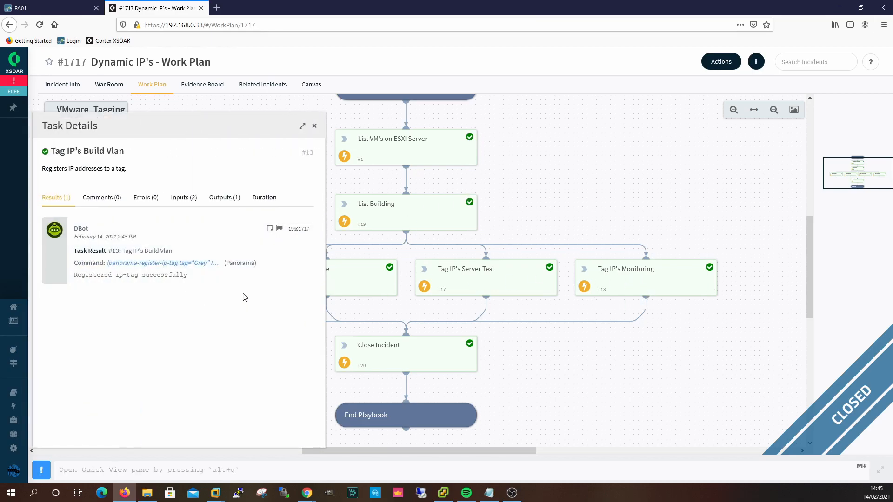
pyautogui.click(369, 281)
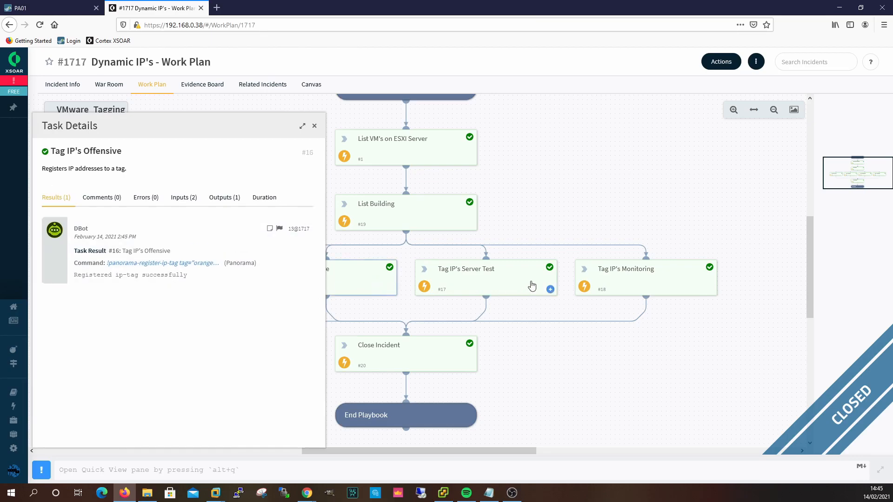
pyautogui.click(532, 286)
pyautogui.click(658, 286)
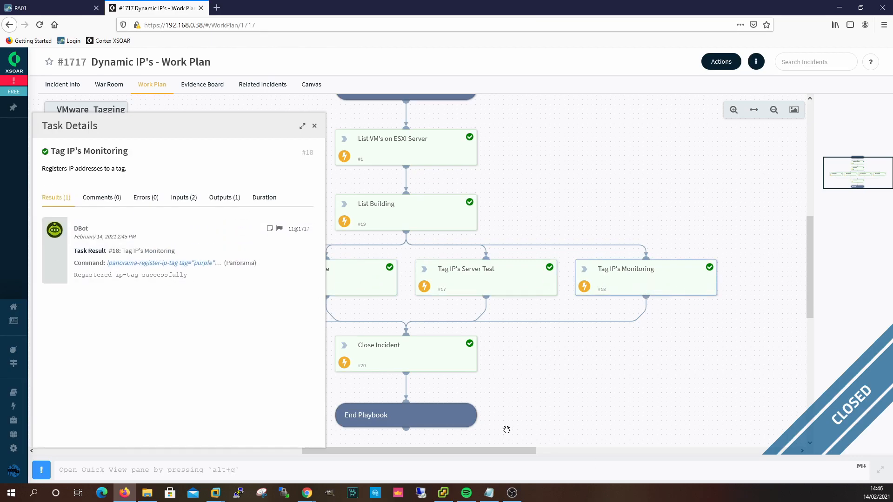
pyautogui.click(314, 126)
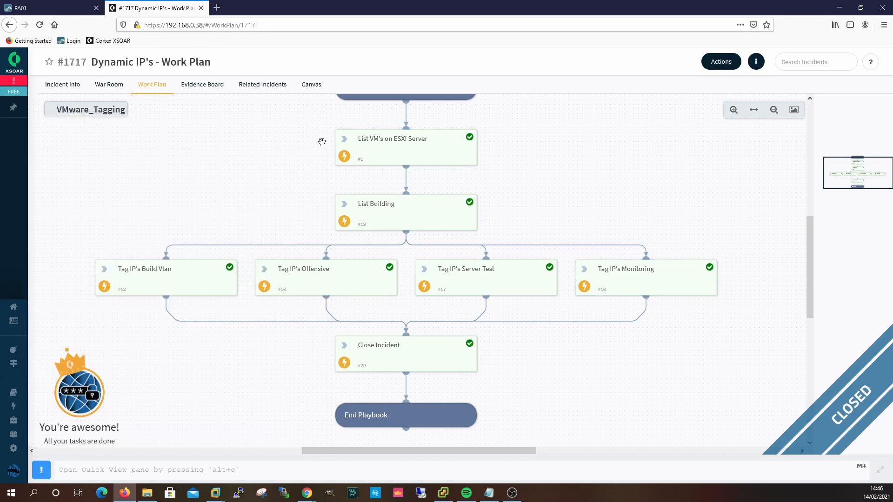
# Switch to the PA01 firewall, refresh the address groups and view the registered addresses of the Monitoring-HOSTS group
pyautogui.click(47, 8)
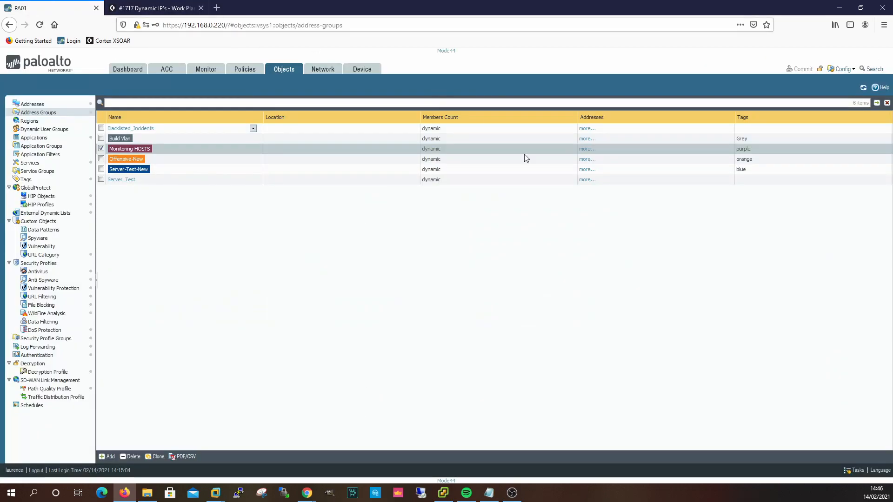
pyautogui.click(863, 87)
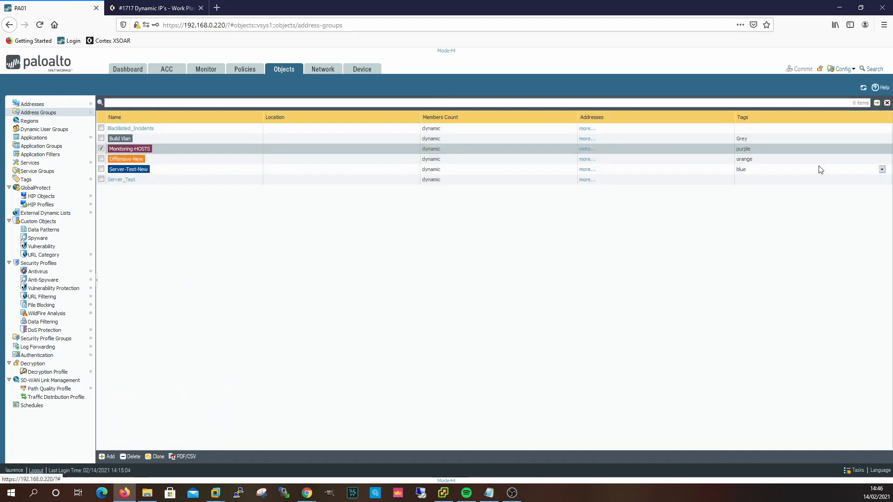
pyautogui.click(586, 149)
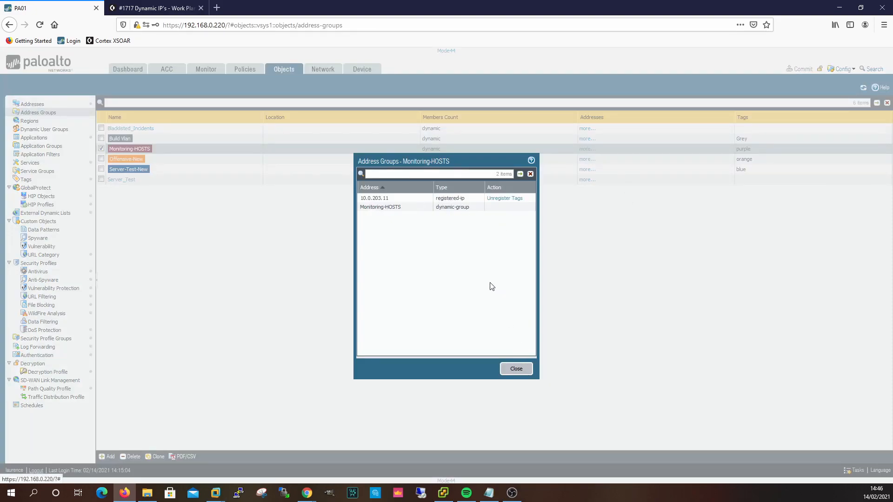
# Unregister the purple tag with Local registration source from 10.0.203.11 in Monitoring-HOSTS, and close the address list
pyautogui.click(504, 199)
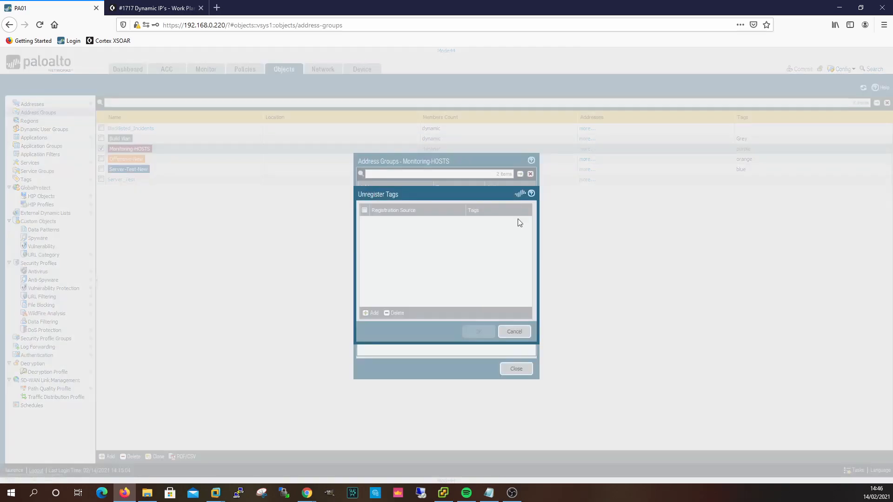
pyautogui.click(372, 312)
pyautogui.click(527, 268)
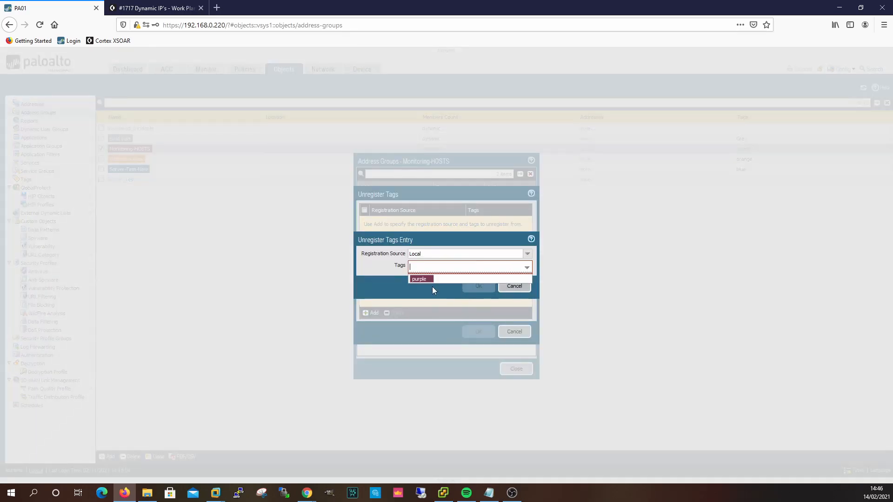
pyautogui.click(420, 279)
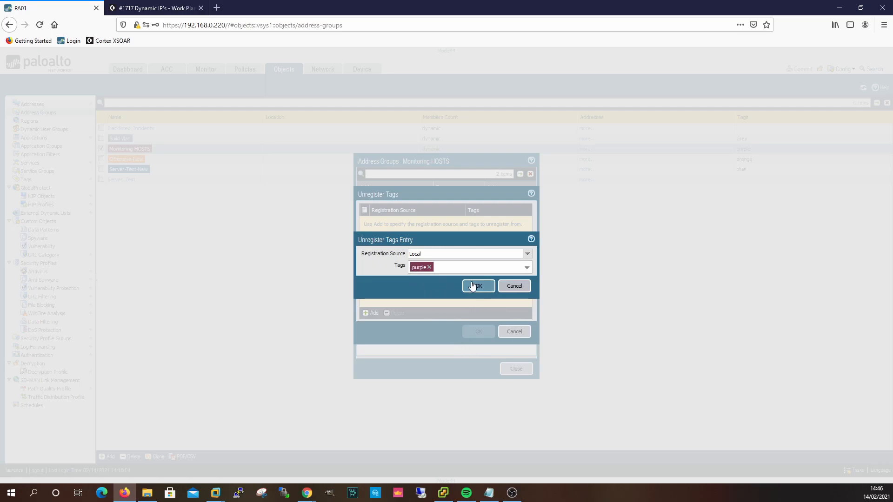
pyautogui.click(475, 286)
pyautogui.click(479, 332)
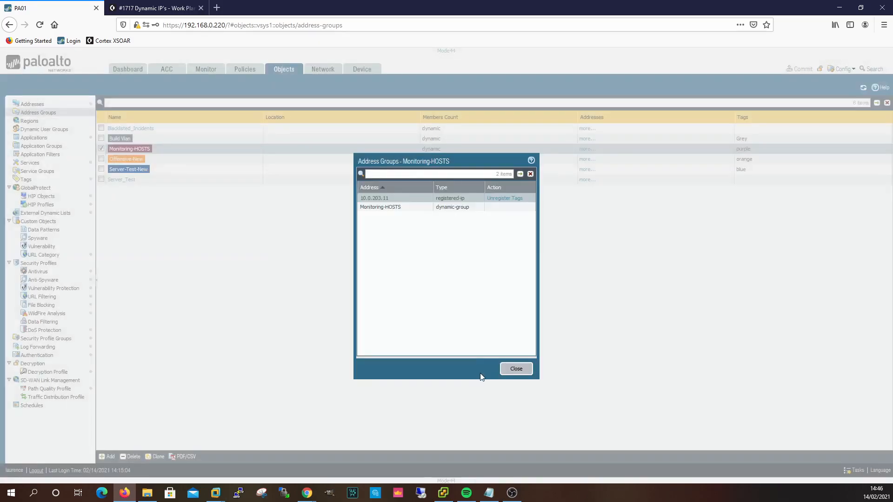
pyautogui.click(517, 369)
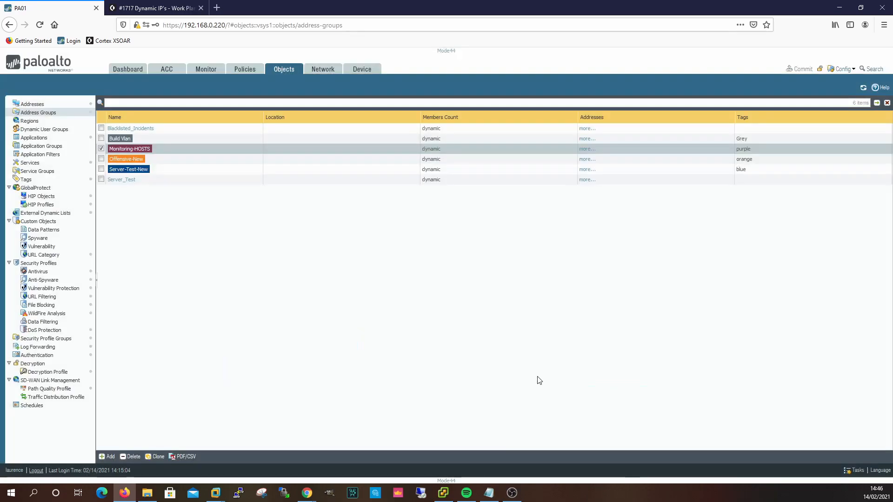
# Recheck which addresses are registered in the Monitoring-HOSTS dynamic group
pyautogui.click(586, 149)
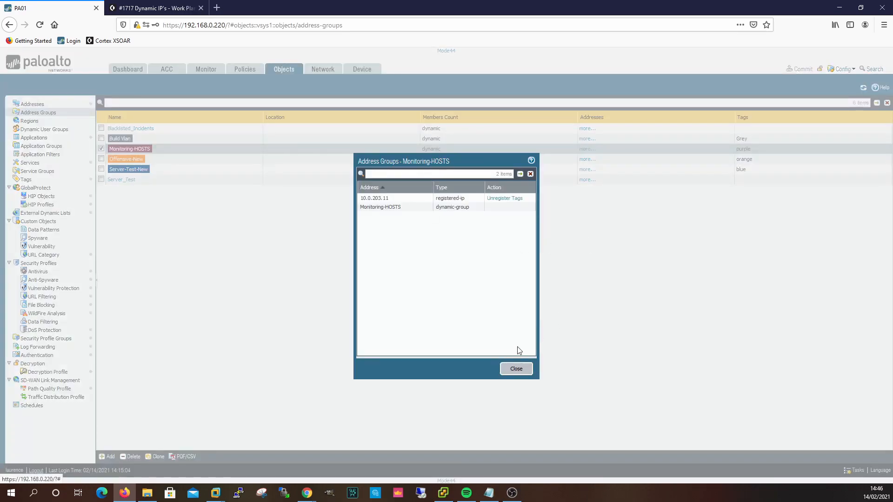
pyautogui.click(516, 369)
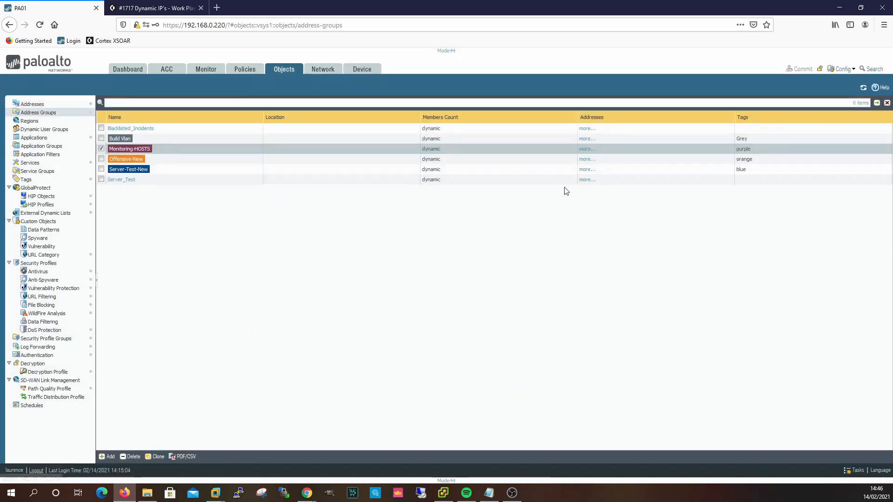
pyautogui.click(582, 150)
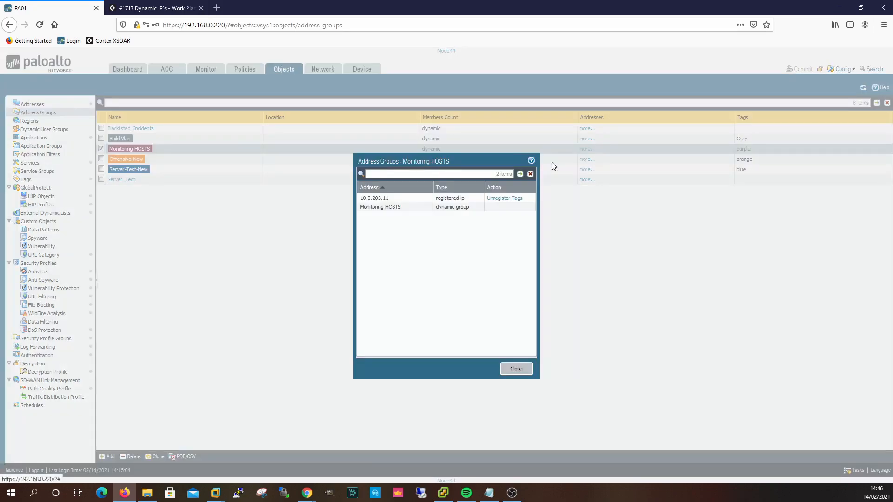
pyautogui.click(501, 199)
pyautogui.click(371, 313)
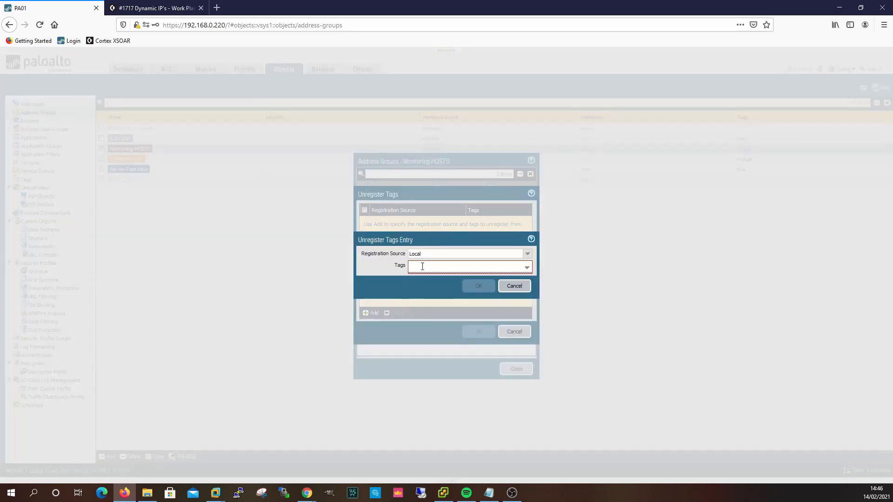
pyautogui.click(527, 268)
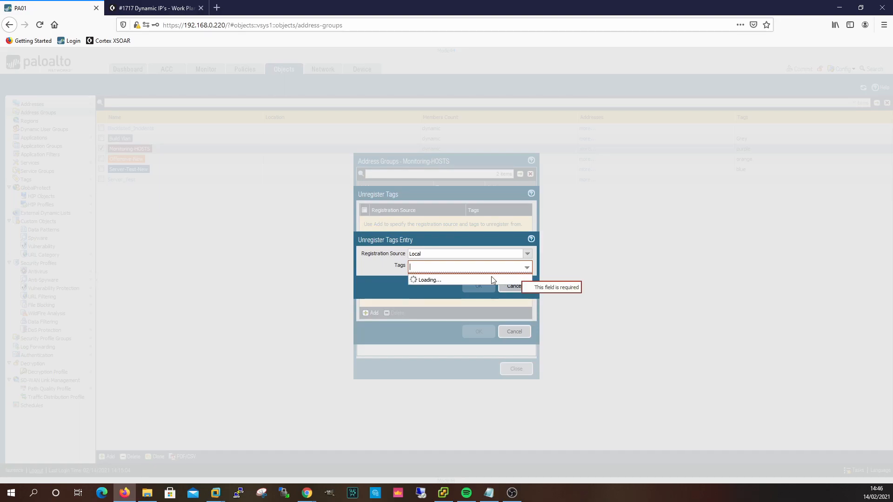
pyautogui.click(526, 268)
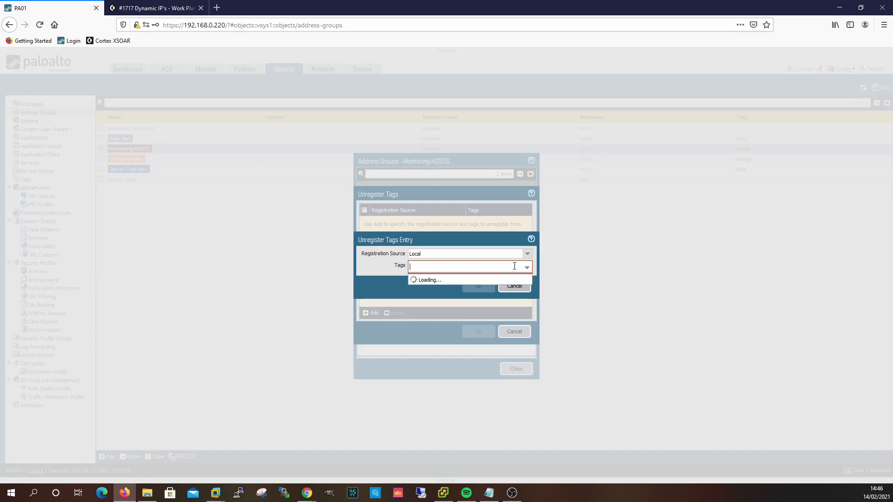
pyautogui.click(509, 289)
pyautogui.click(513, 330)
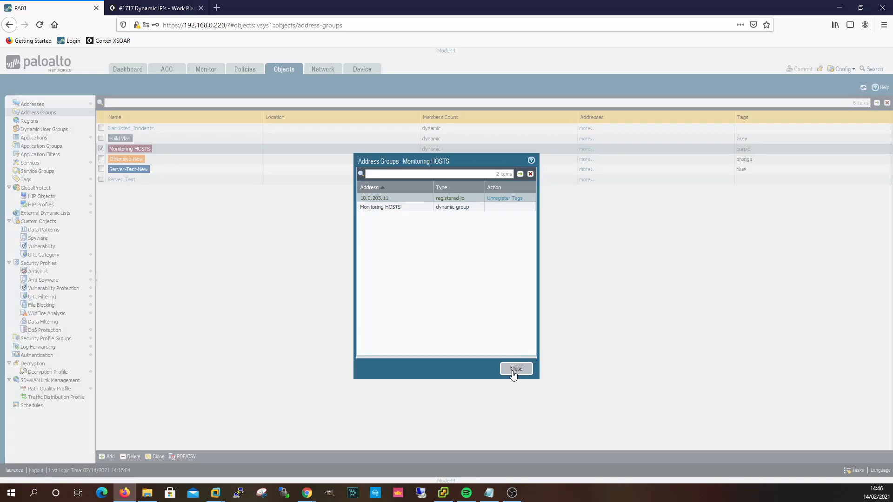
# Refresh the address groups and view the registered addresses of Monitoring-HOSTS again, closing the address list
pyautogui.click(515, 369)
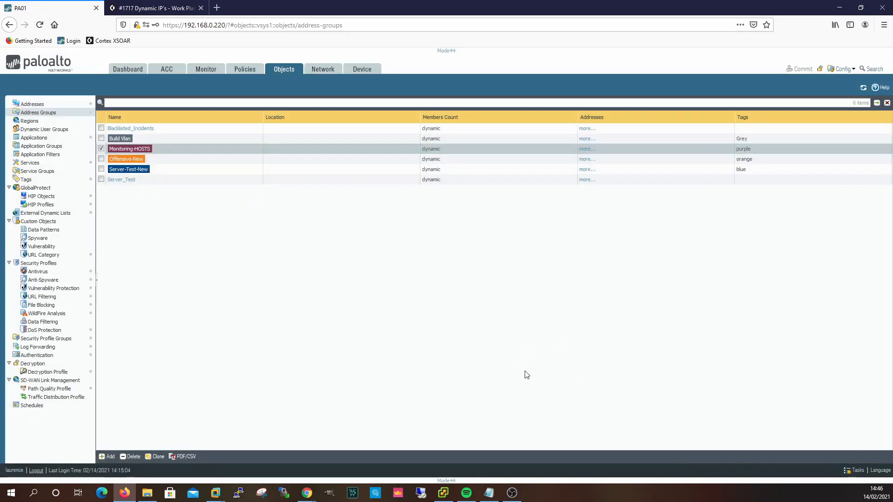
pyautogui.click(861, 91)
pyautogui.click(586, 150)
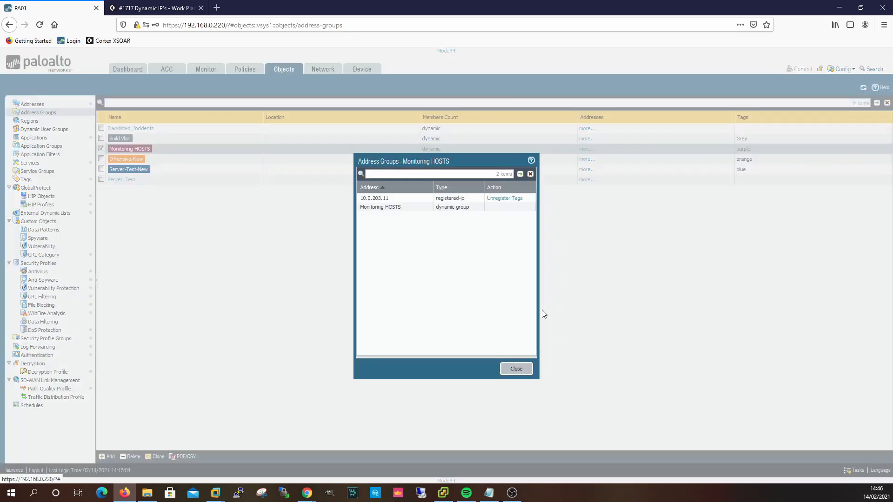
pyautogui.click(518, 369)
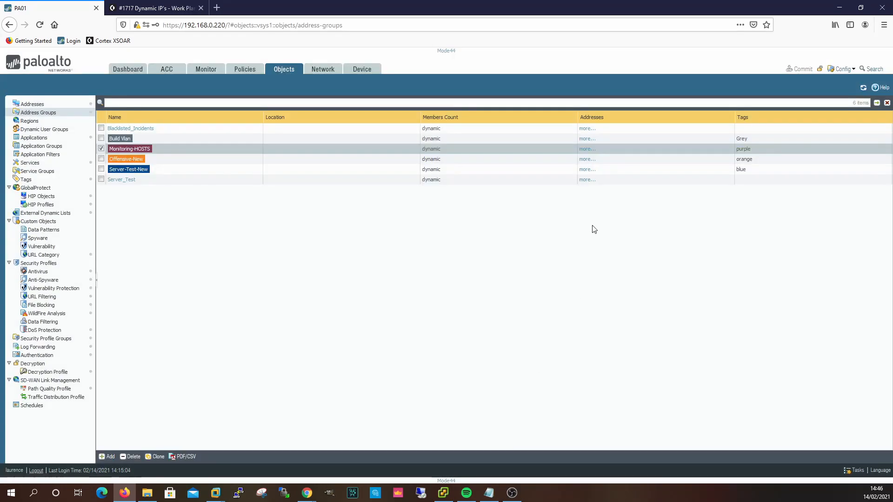
# Check which tags from the Local source are available to unregister from 10.0.203.11 in Monitoring-HOSTS, and exit without changes
pyautogui.click(584, 150)
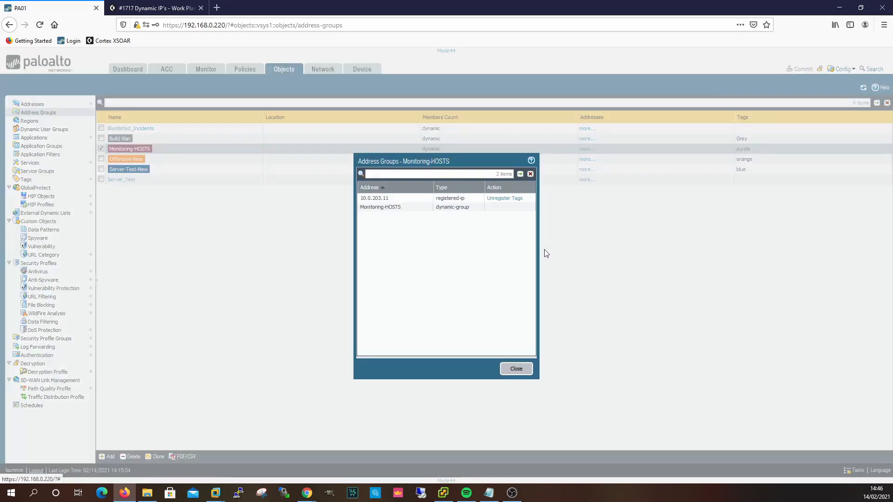
pyautogui.click(494, 199)
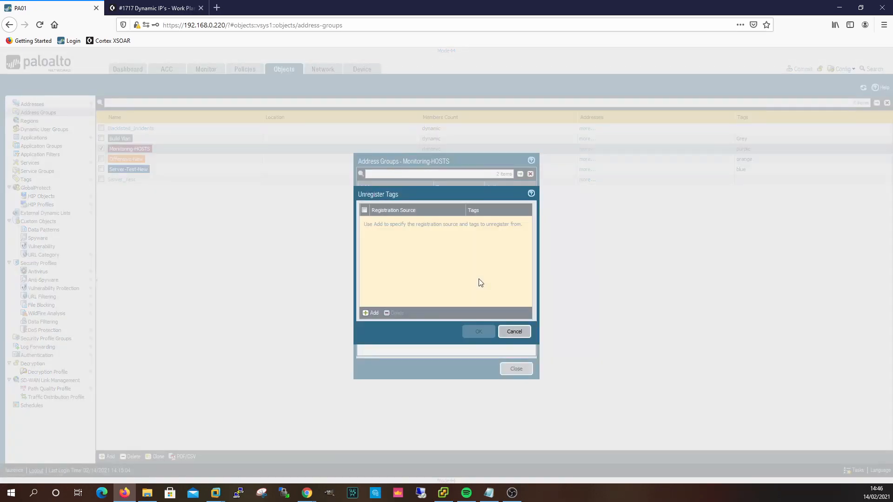
pyautogui.click(370, 313)
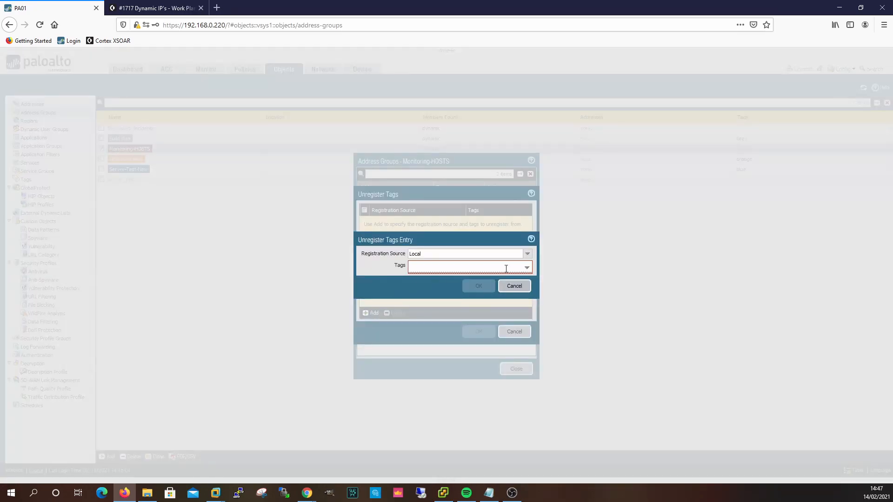
pyautogui.click(527, 253)
pyautogui.click(527, 269)
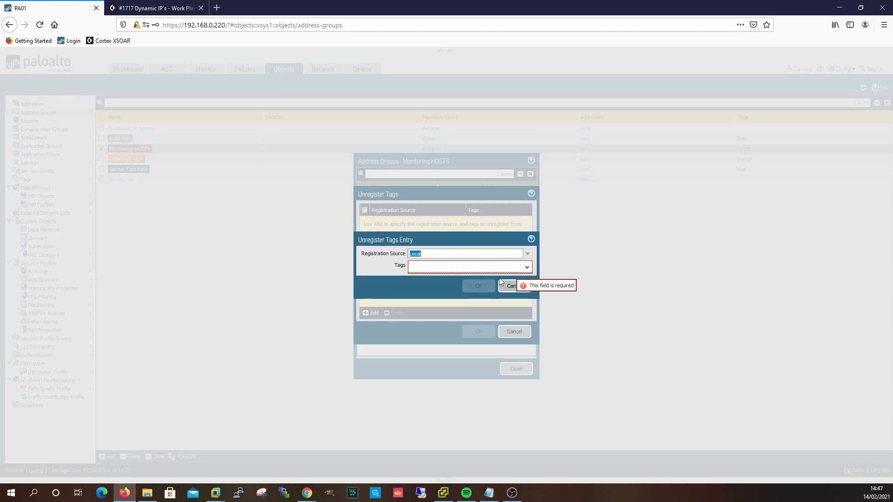
pyautogui.click(514, 286)
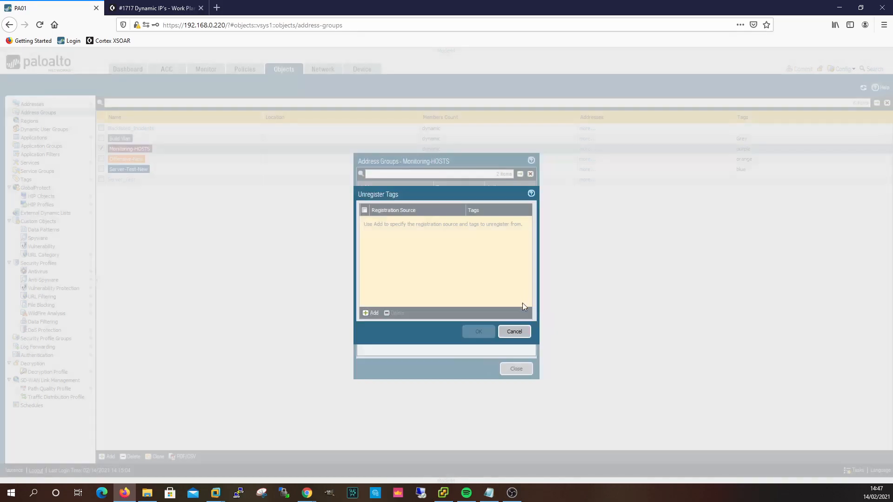
pyautogui.click(515, 332)
pyautogui.click(516, 368)
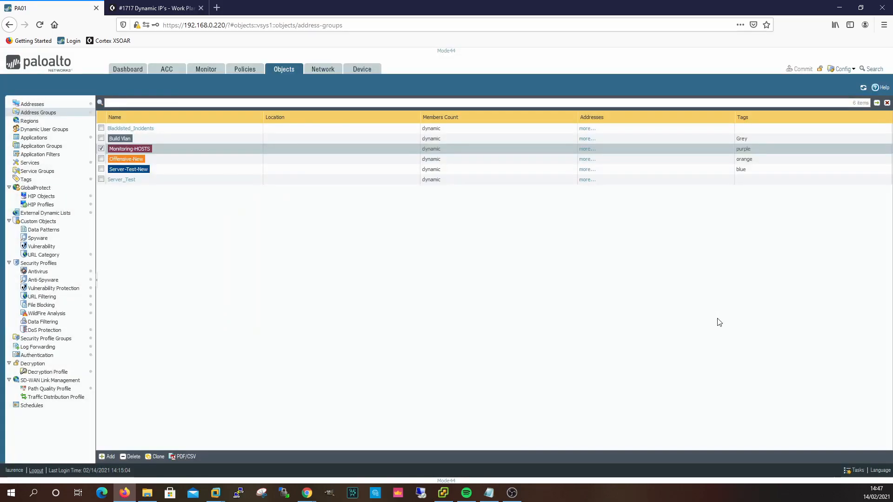
# Reload the address groups and check once more whether 10.0.203.11 is registered in Monitoring-HOSTS
pyautogui.click(862, 88)
pyautogui.click(587, 149)
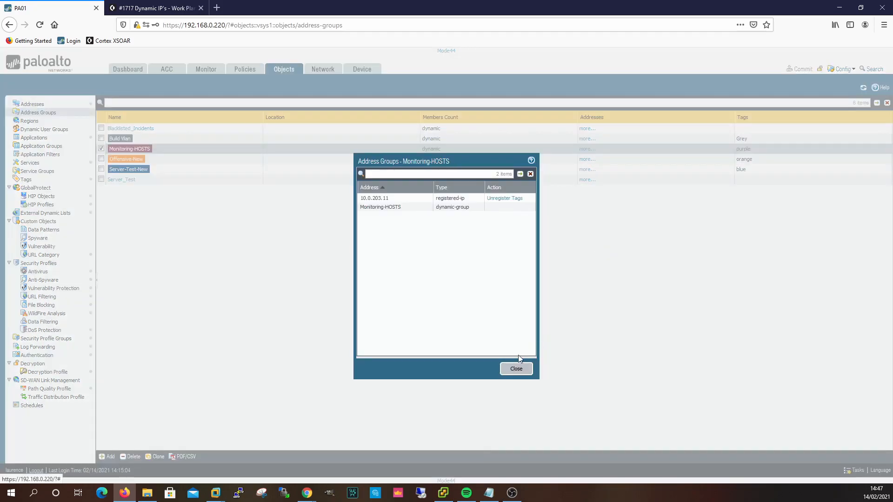
pyautogui.click(516, 369)
# Unregister the orange and black tags with Local registration source from 10.0.201.14 in Offensive-New, and close the address list
pyautogui.click(587, 159)
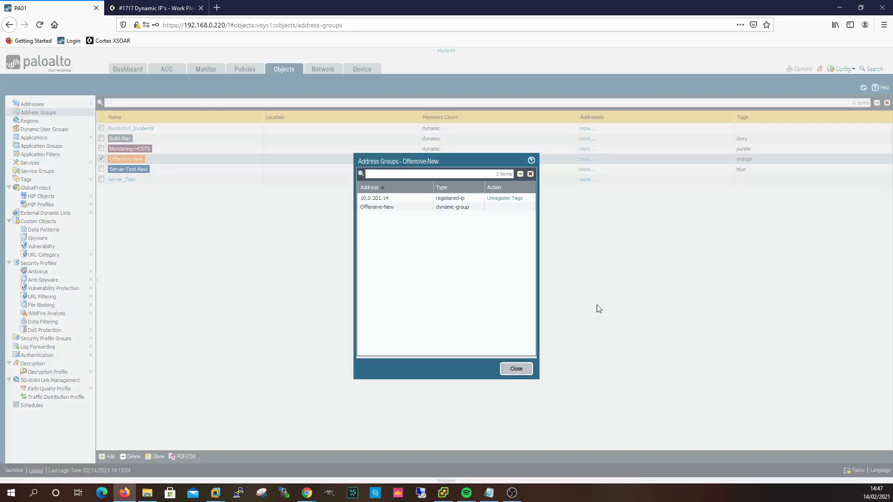
pyautogui.click(505, 198)
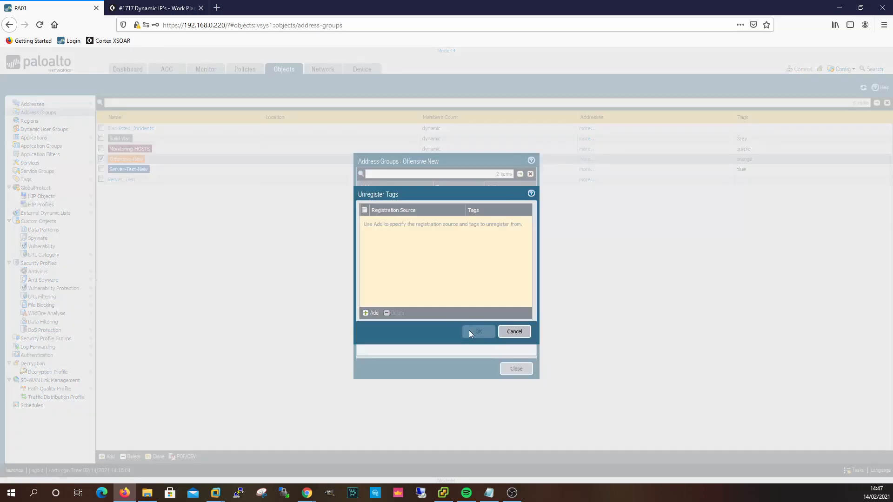
pyautogui.click(369, 313)
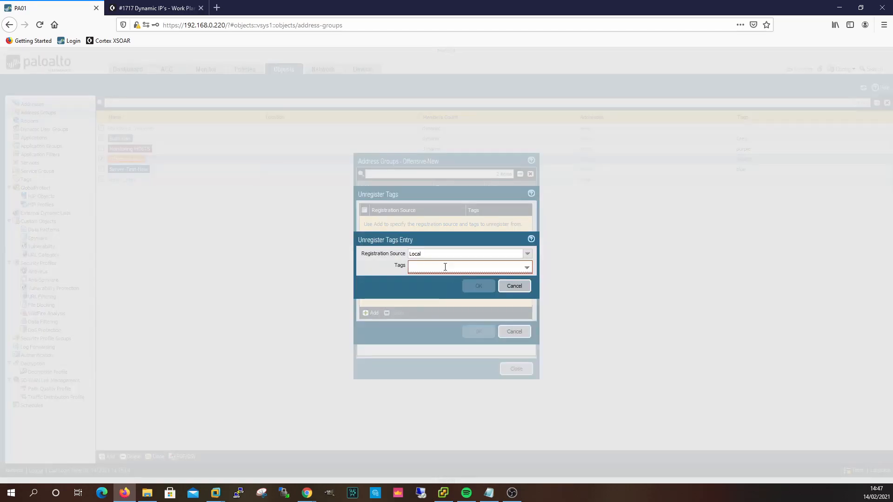
pyautogui.click(526, 268)
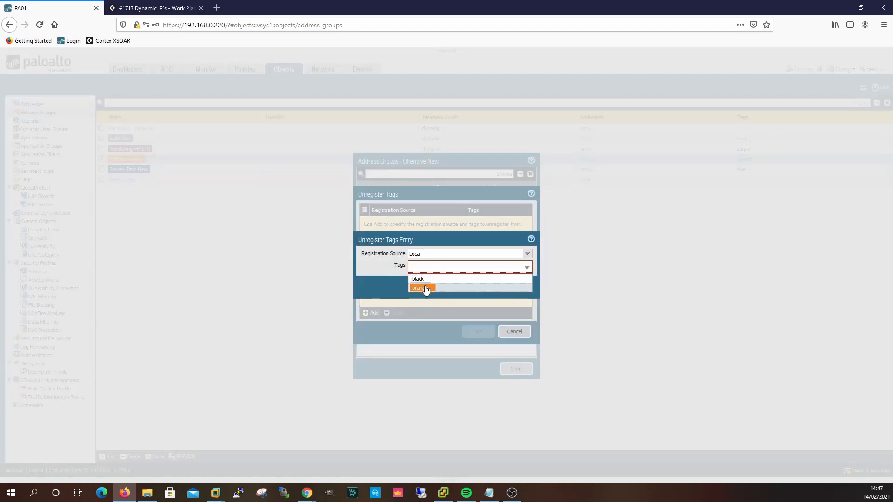
pyautogui.click(426, 289)
pyautogui.click(422, 280)
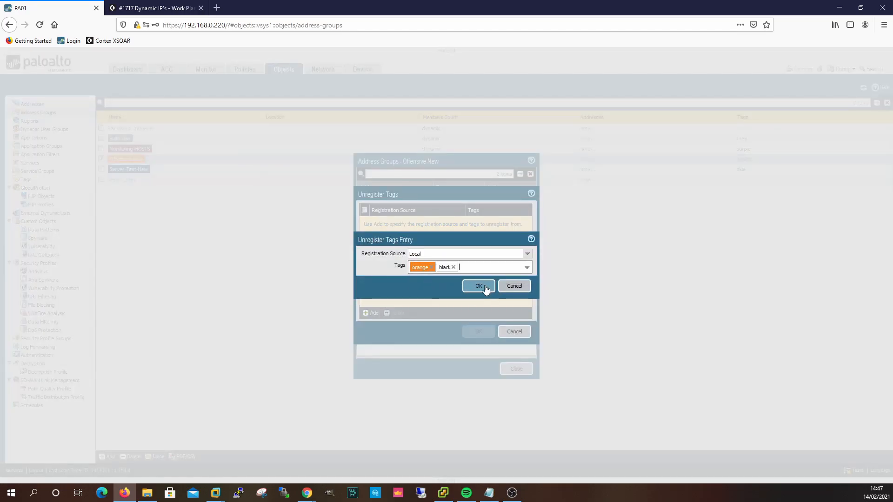
pyautogui.click(486, 289)
pyautogui.click(478, 332)
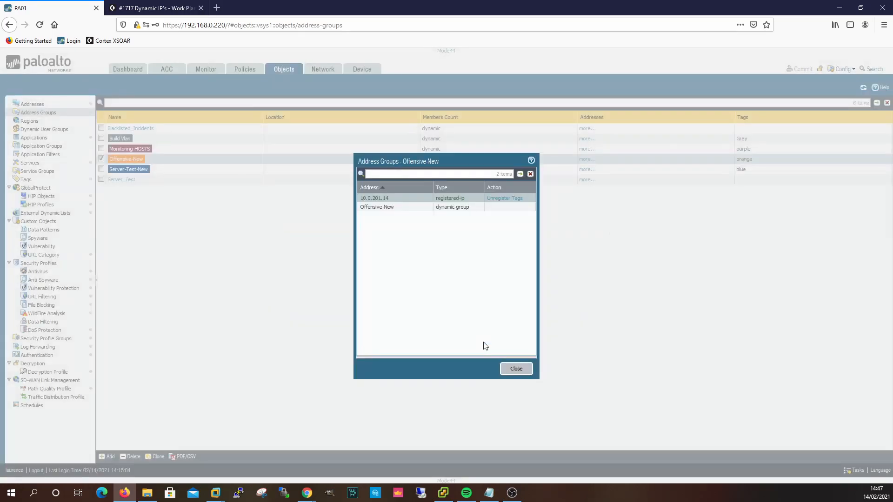
pyautogui.click(523, 369)
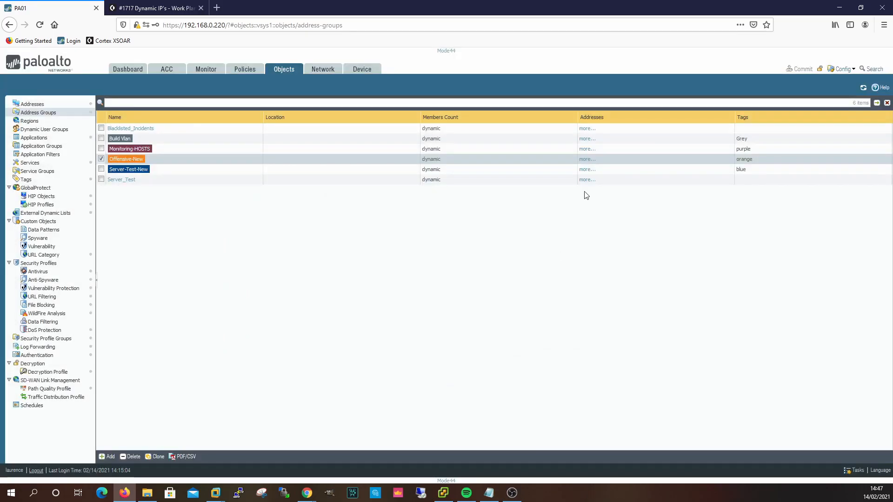
# Verify the registered addresses of the Offensive-New and Monitoring-HOSTS groups, closing each address list
pyautogui.click(584, 159)
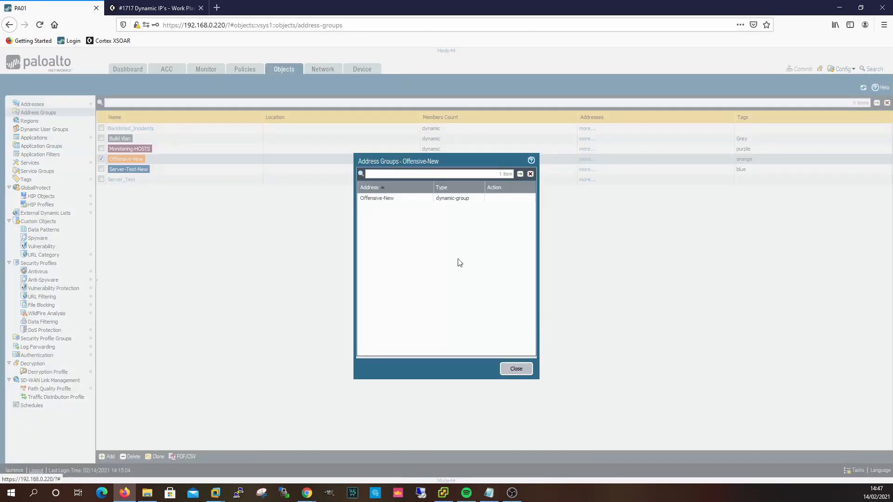
pyautogui.click(515, 369)
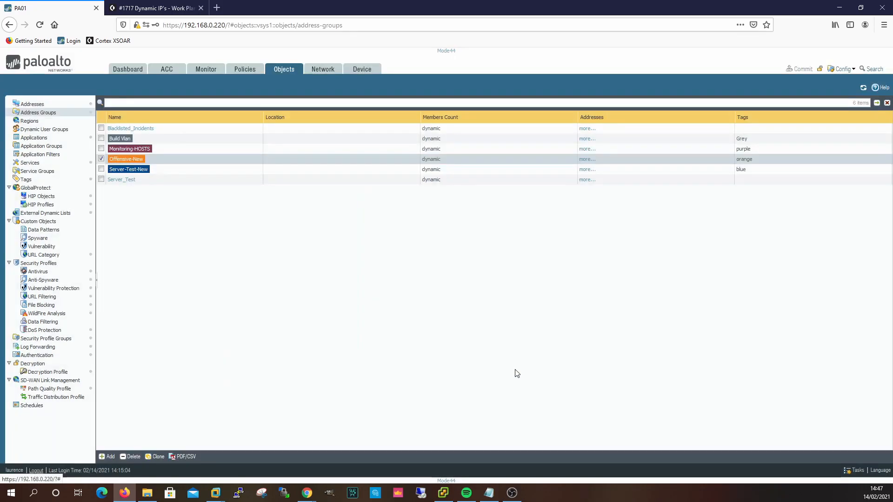
pyautogui.click(586, 149)
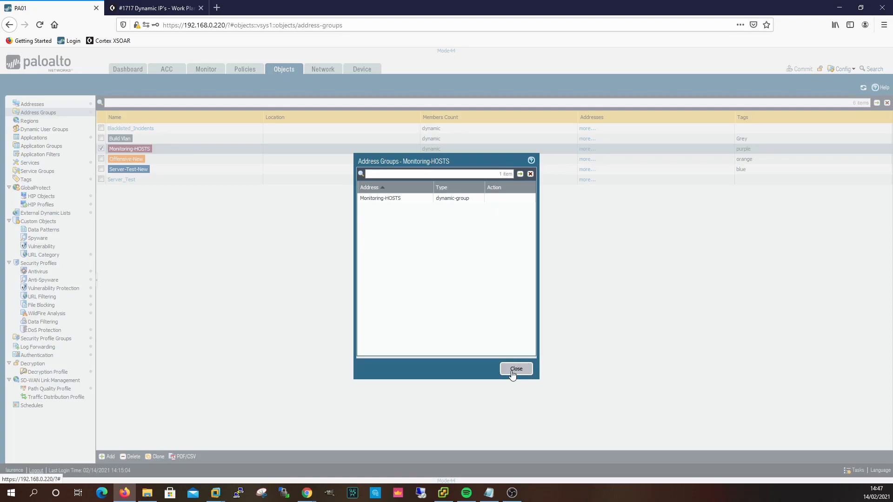
pyautogui.click(514, 371)
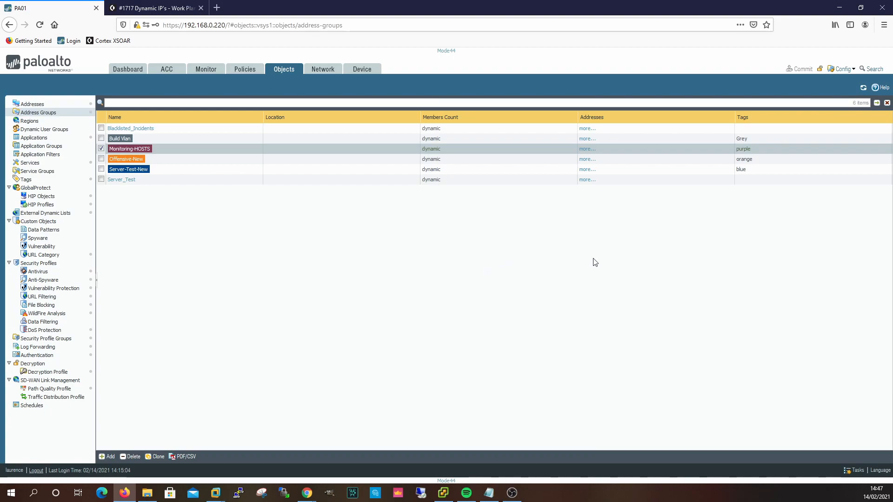
# Switch to the Cortex XSOAR work plan of incident #1717 and rerun the VMware_Tagging playbook
pyautogui.click(168, 9)
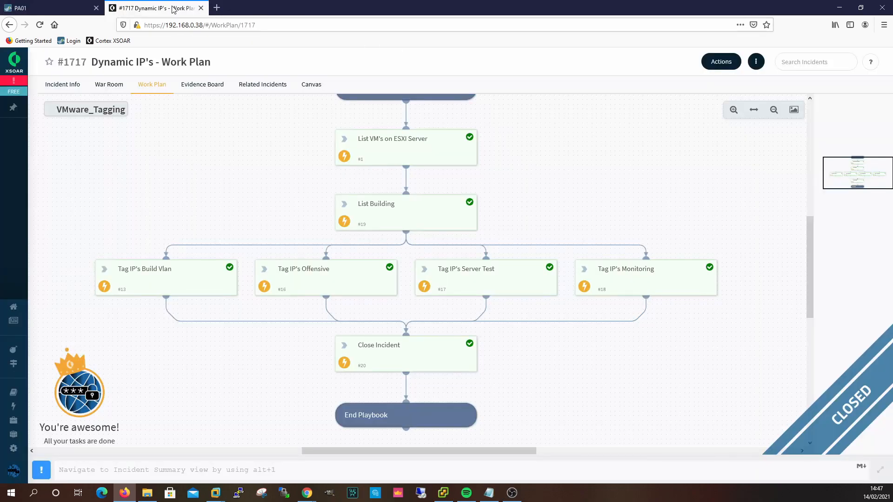
pyautogui.click(721, 61)
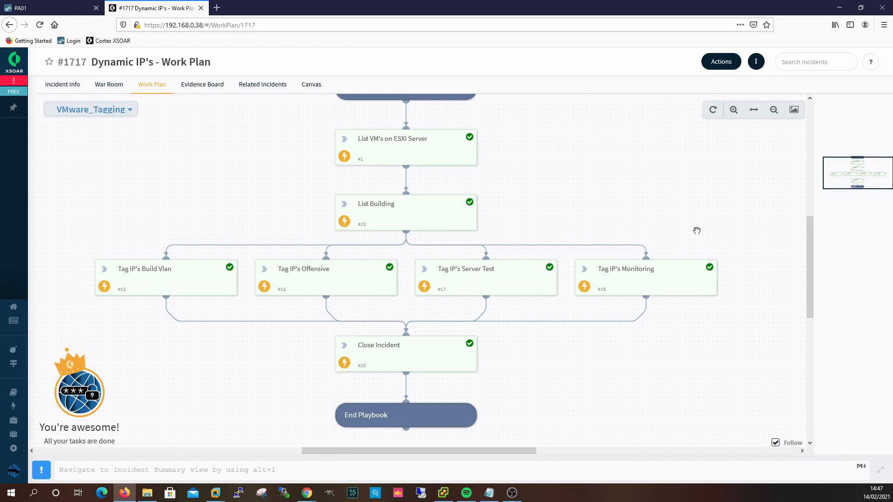
pyautogui.click(713, 112)
pyautogui.click(544, 296)
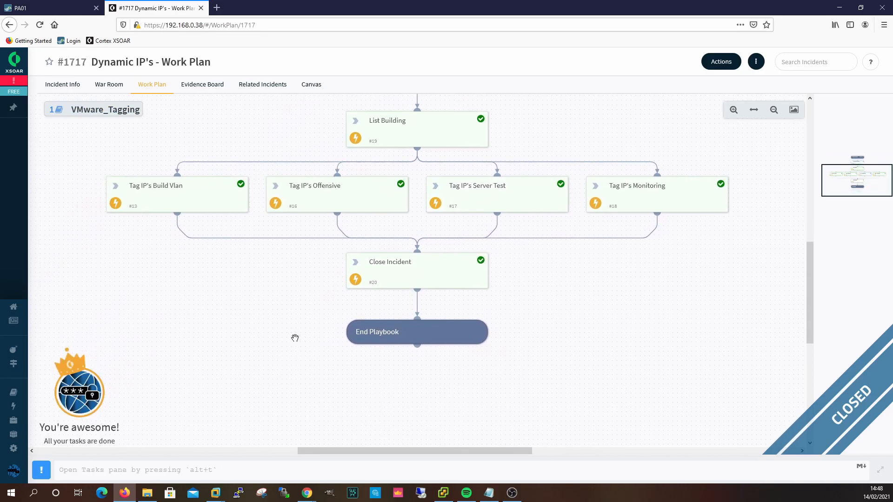
# Switch to the PA01 firewall and view the addresses registered in Monitoring-HOSTS after the playbook rerun
pyautogui.click(47, 8)
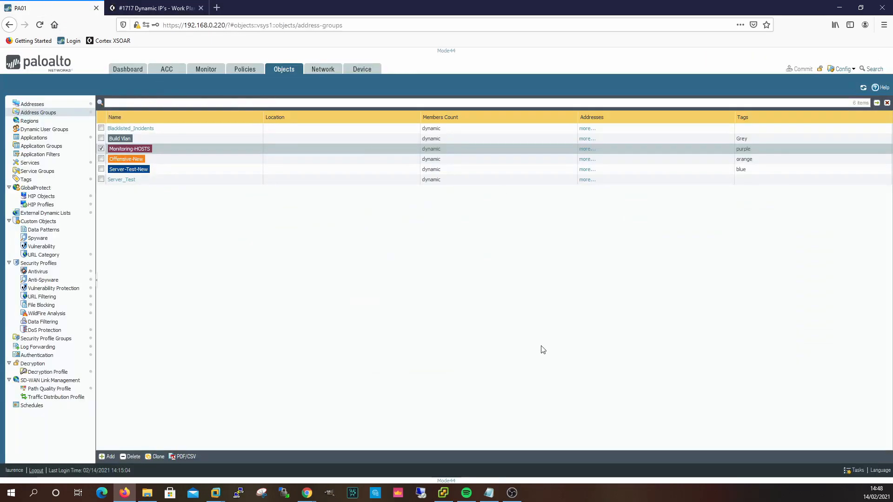
pyautogui.click(587, 149)
pyautogui.click(514, 369)
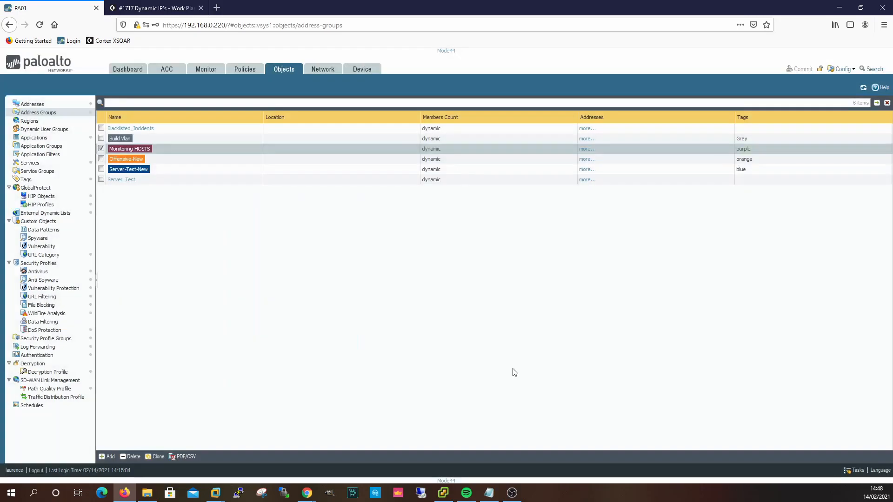
# View the registered address in Offensive-New and check its tags available to unregister, then exit without changes
pyautogui.click(584, 161)
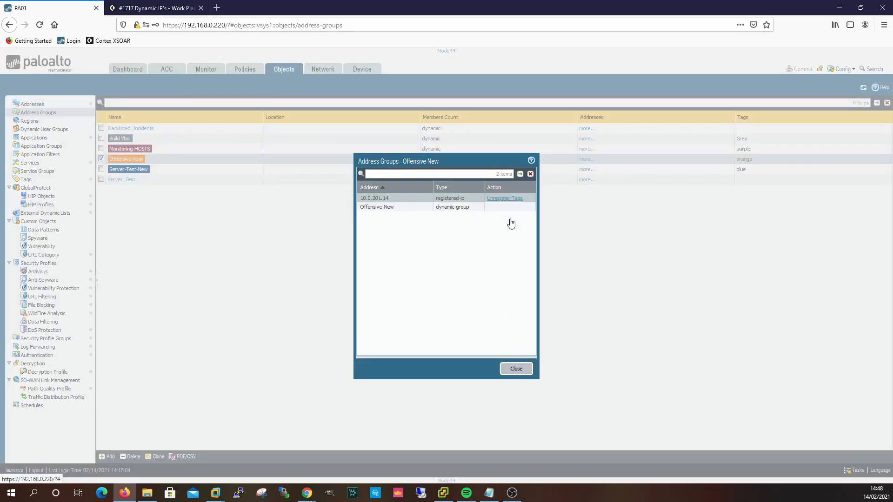
pyautogui.click(504, 198)
pyautogui.click(372, 313)
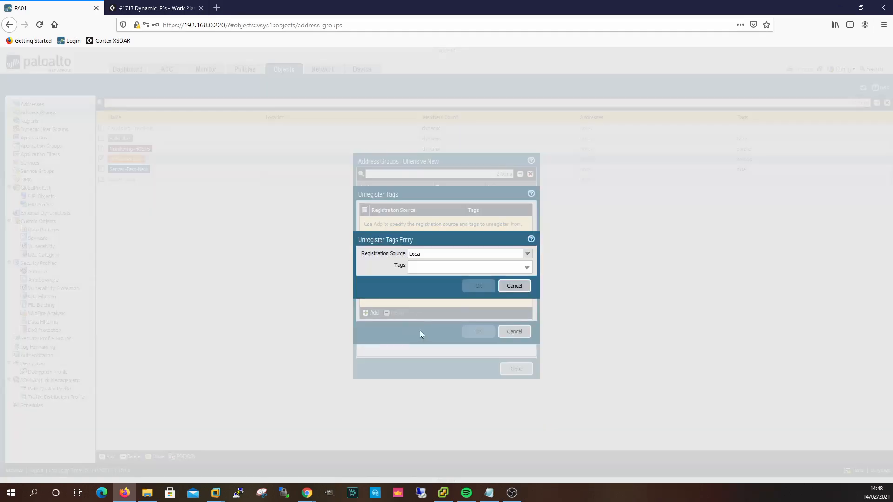
pyautogui.click(528, 269)
pyautogui.click(529, 269)
pyautogui.click(514, 285)
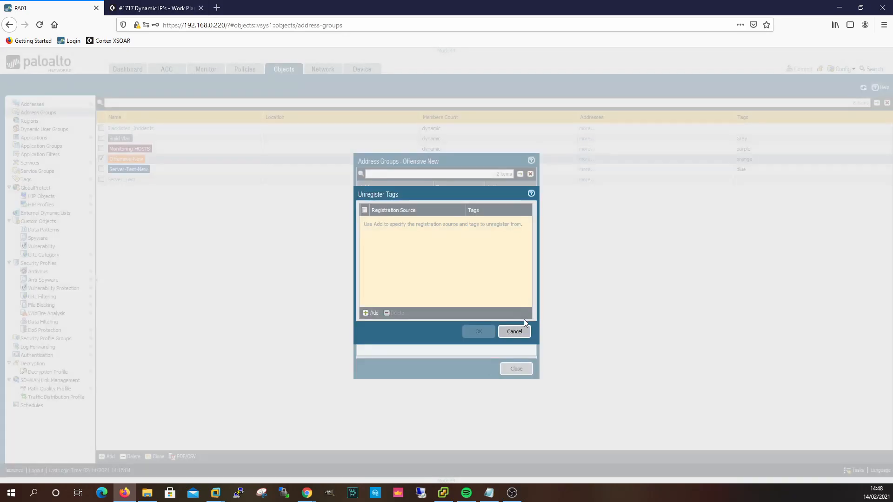
pyautogui.click(515, 332)
pyautogui.click(516, 369)
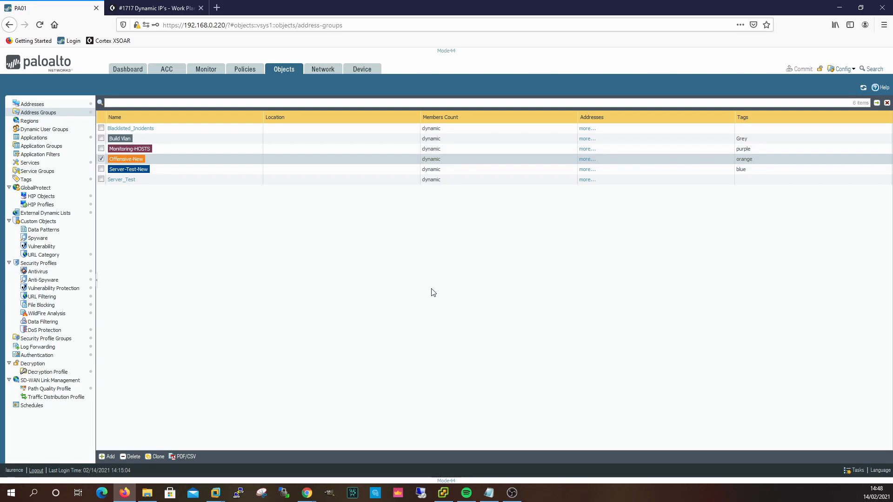
# Switch to Cortex XSOAR and examine the VMwareEsxiHosts list data in the advanced Lists settings
pyautogui.click(161, 9)
pyautogui.moveTo(13, 448)
pyautogui.click(80, 451)
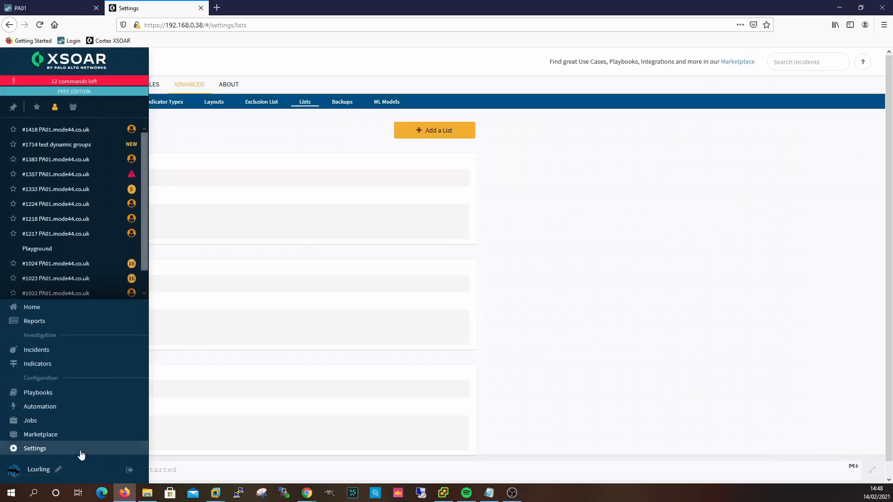
pyautogui.scroll(-2, 547, 348)
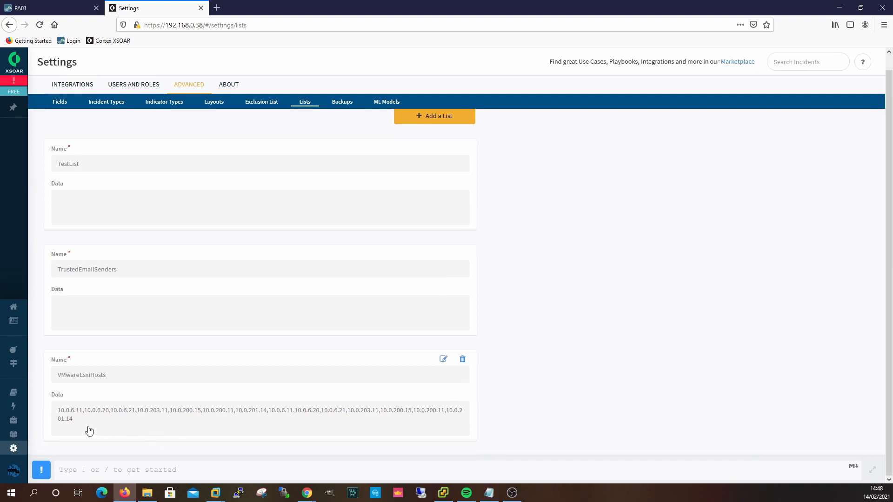